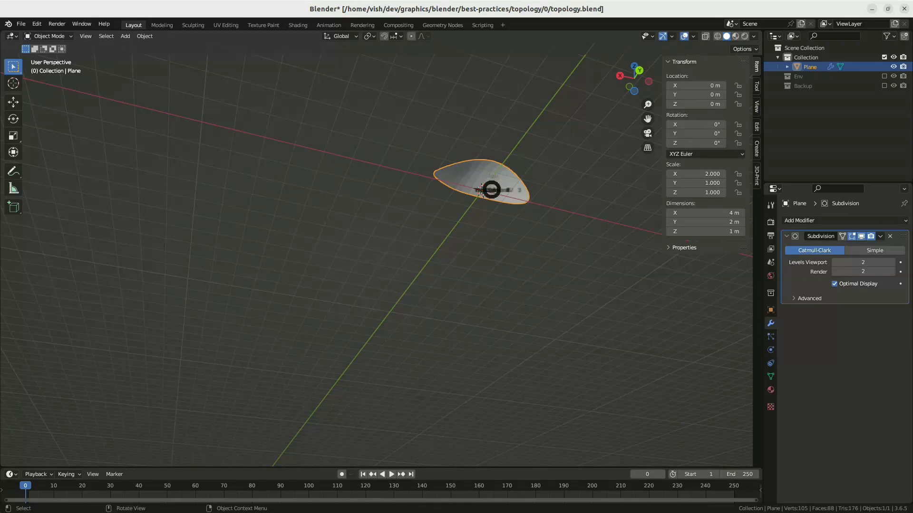
# Step: In top view, select the two tip vertices at the petal's positive X end and snap the 3D cursor to them
pyautogui.press('KP_7')
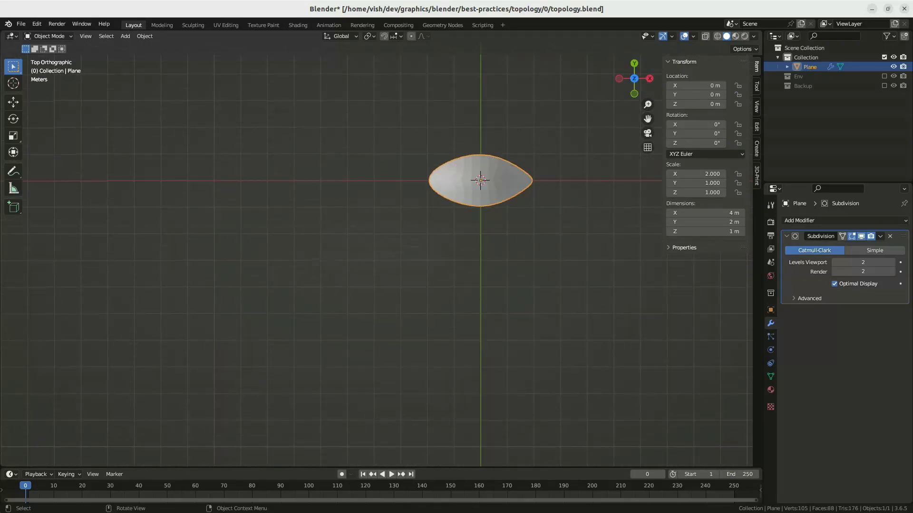
pyautogui.press('Tab')
pyautogui.scroll(4, 437, 177)
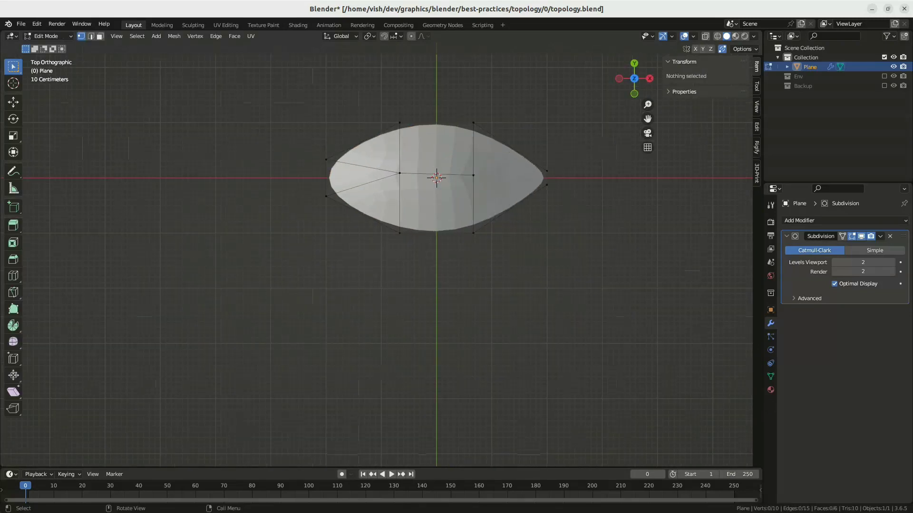
pyautogui.moveTo(547, 167); pyautogui.dragTo(553, 206)
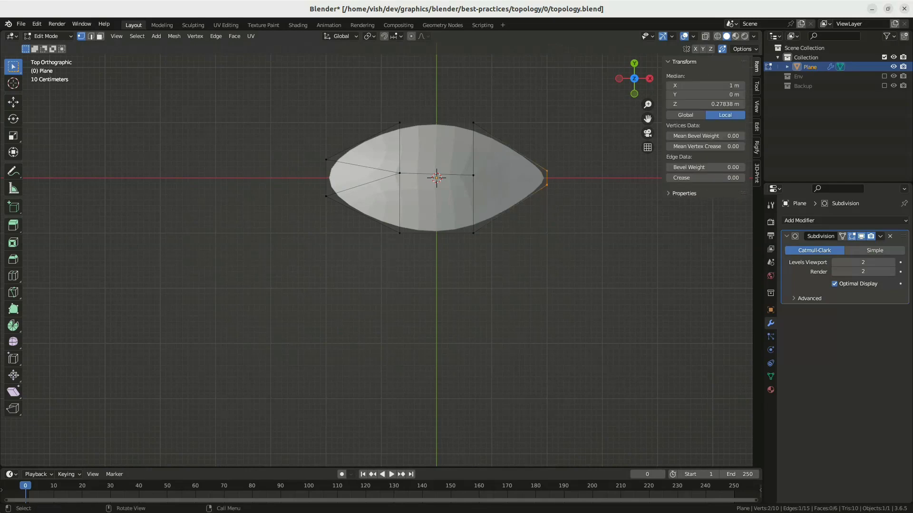
pyautogui.hotkey('shift', 's')
pyautogui.click(561, 242)
# Step: In Object Mode, set the petal's origin to the 3D cursor at its tip
pyautogui.press('Tab')
pyautogui.rightClick(482, 178)
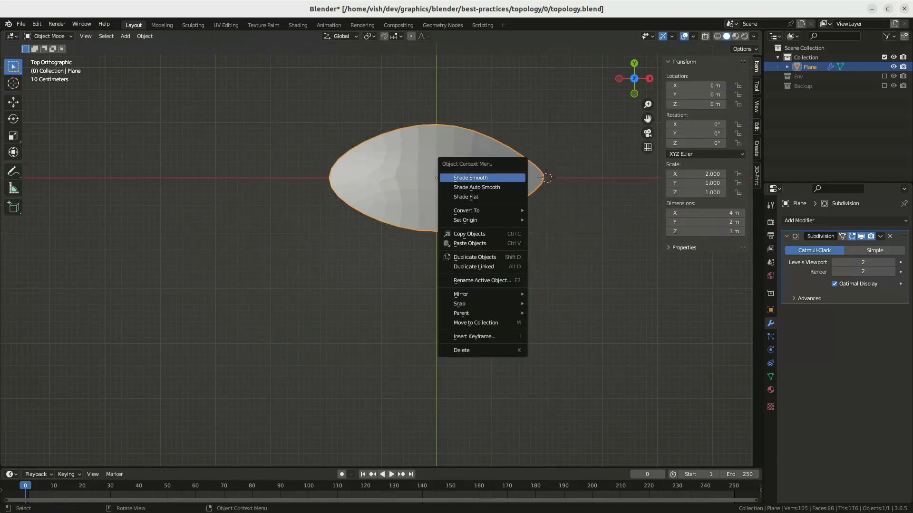
pyautogui.moveTo(466, 220)
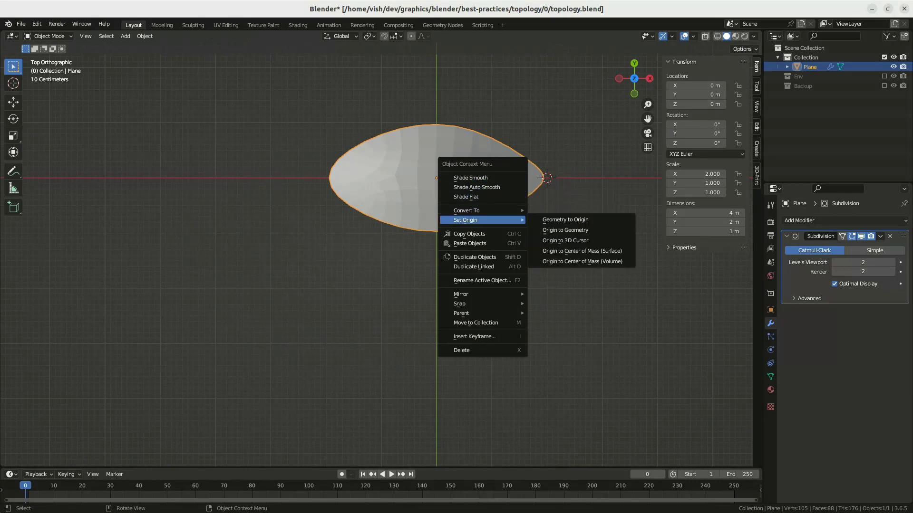
pyautogui.click(566, 240)
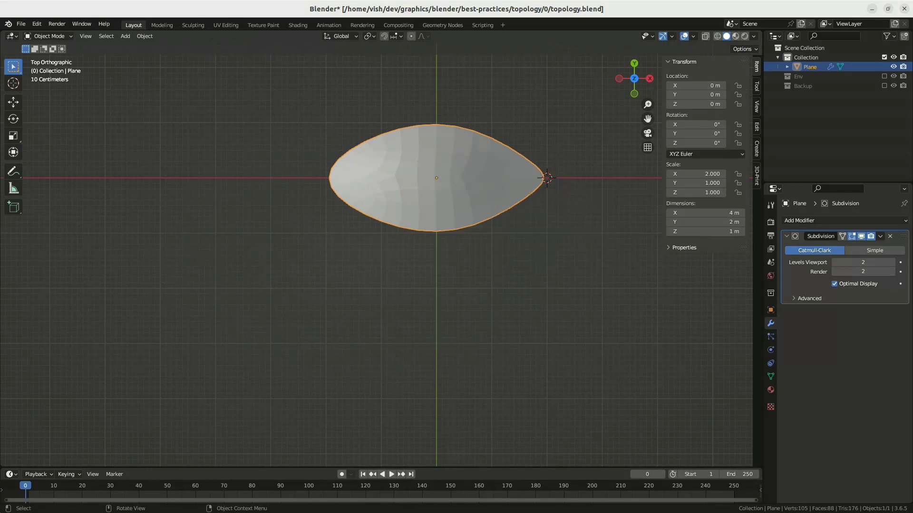
pyautogui.rightClick(464, 205)
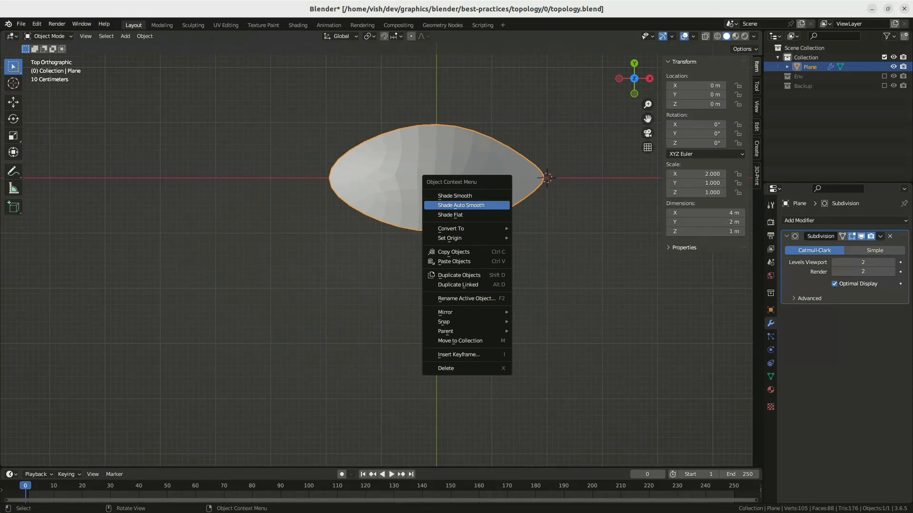
pyautogui.moveTo(466, 238)
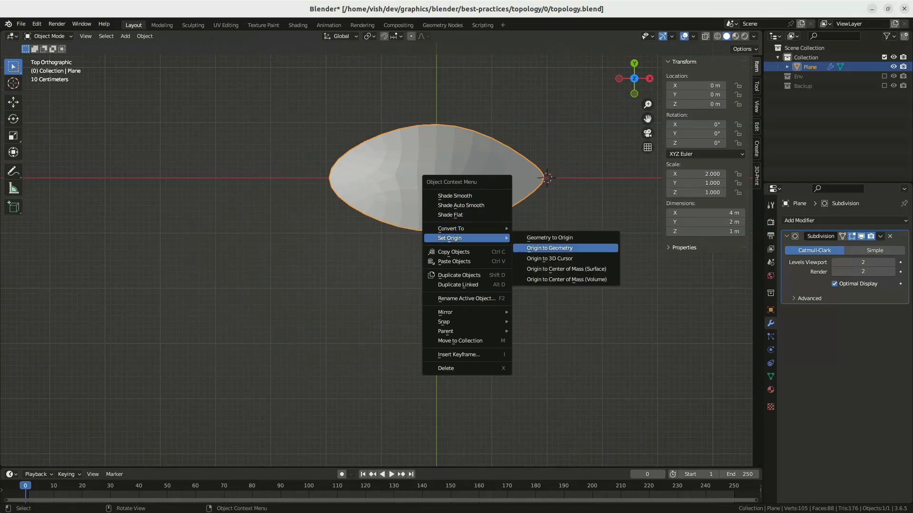
pyautogui.click(549, 258)
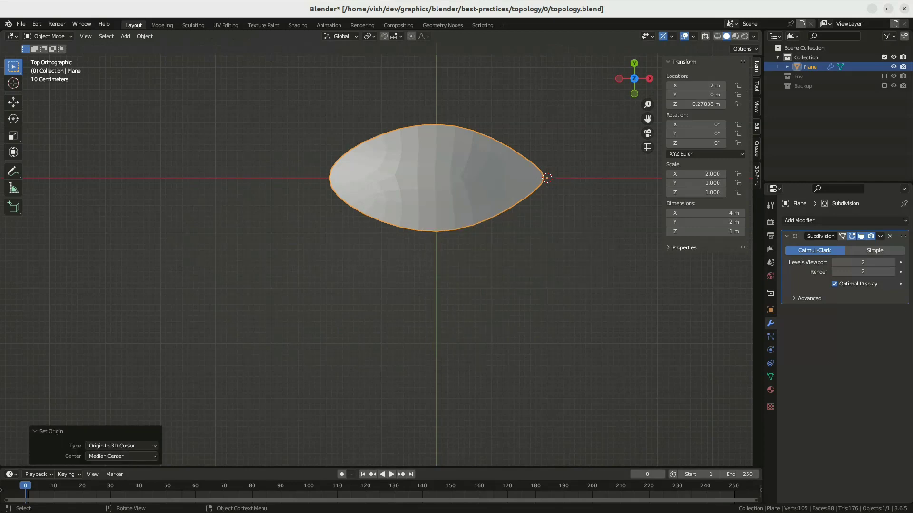
# Step: Return the 3D cursor to the world origin and snap the petal to it
pyautogui.click(13, 102)
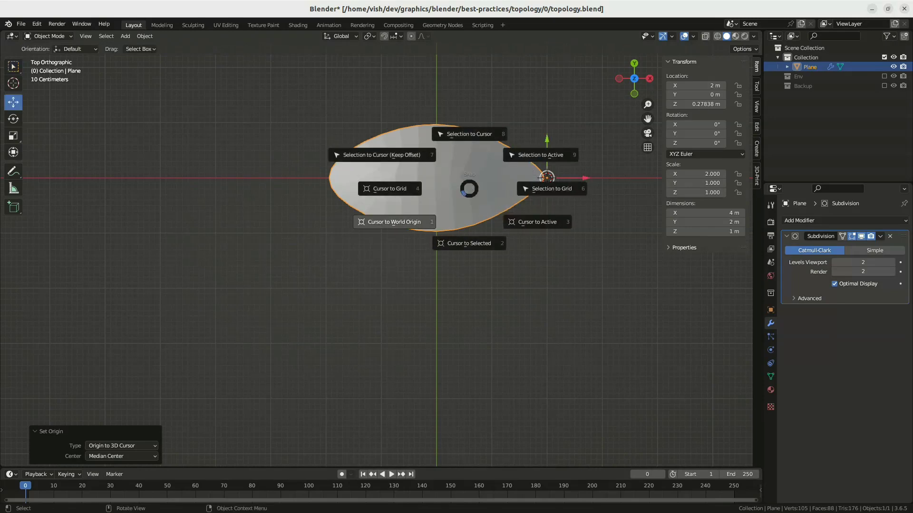
pyautogui.press('1')
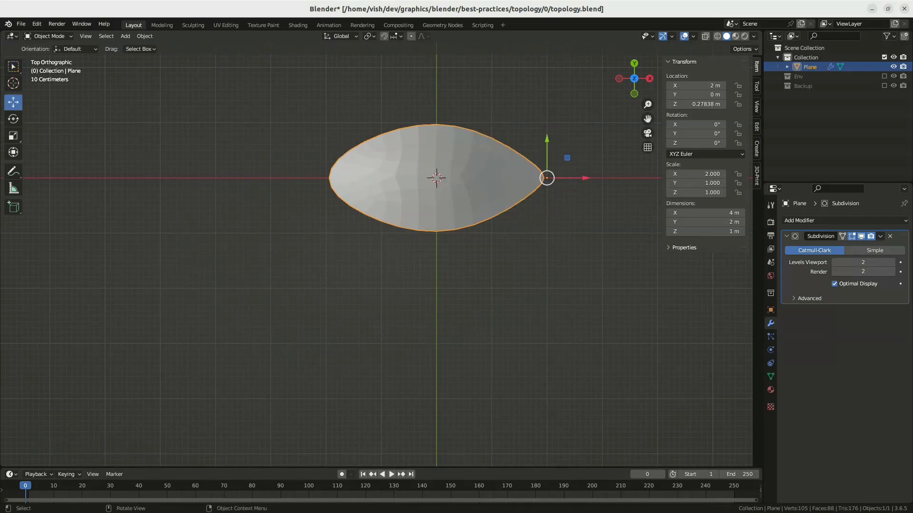
pyautogui.rightClick(455, 192)
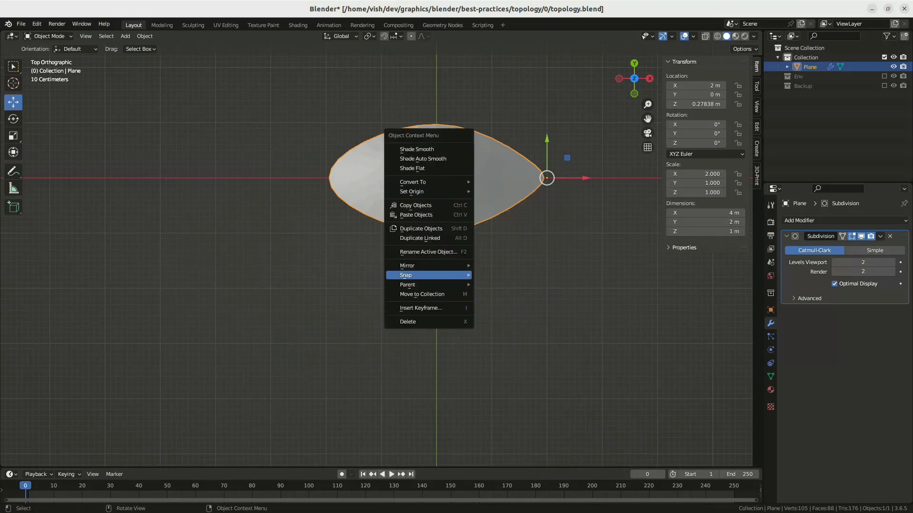
pyautogui.moveTo(454, 276)
pyautogui.click(511, 284)
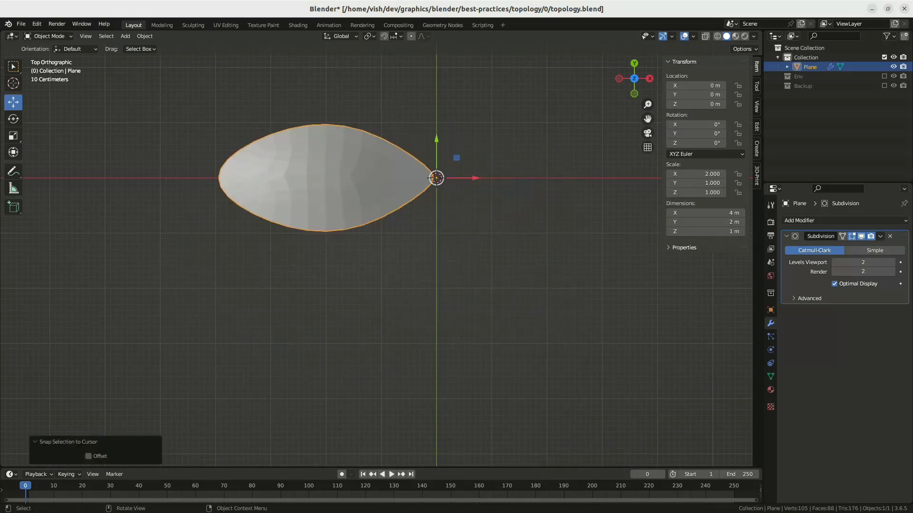
# Step: Duplicate the petal with a -90° rotation and repeat the operation twice to form a four-petal ring
pyautogui.scroll(-3, 367, 170)
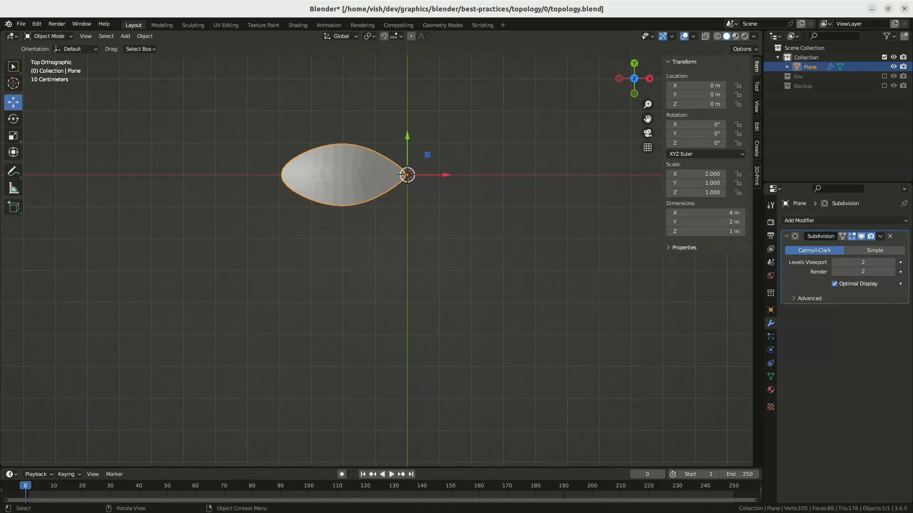
pyautogui.hotkey('shift', 'd')
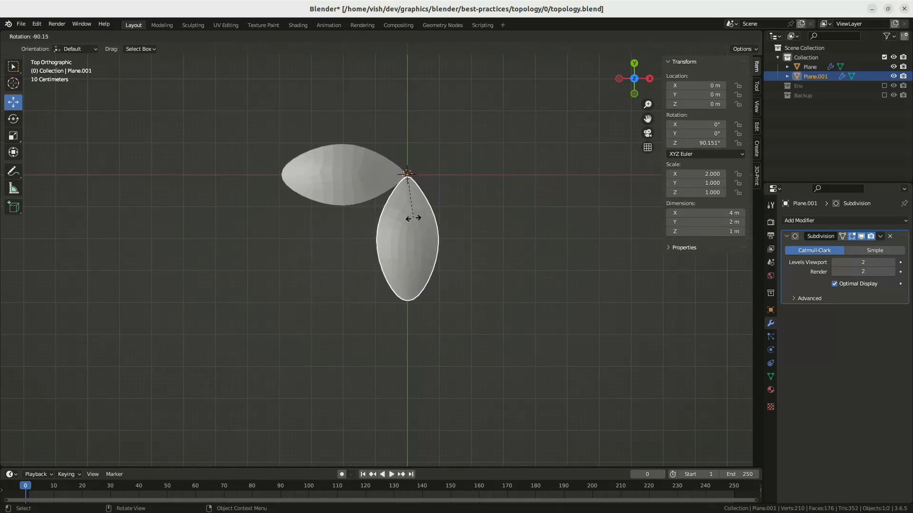
pyautogui.write('-90')
pyautogui.press('Return')
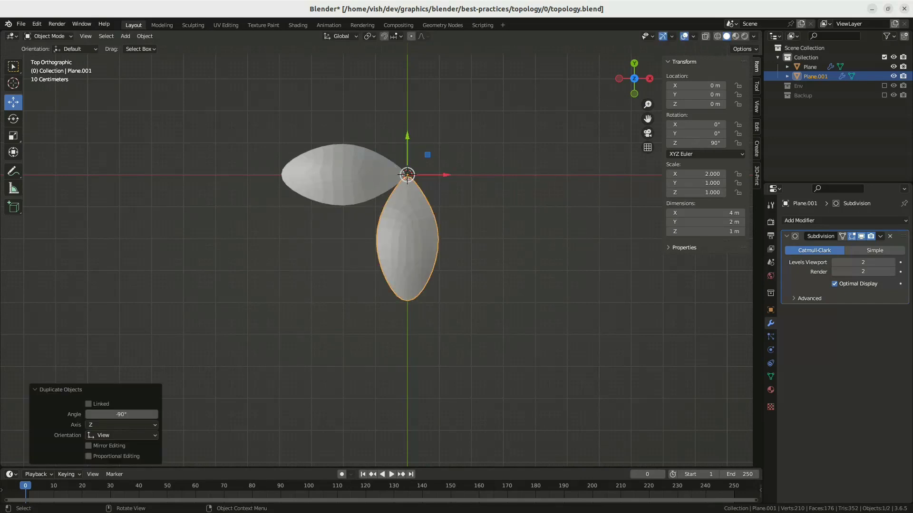
pyautogui.hotkey('shift', 'r')
pyautogui.hotkey('shift', 'r')
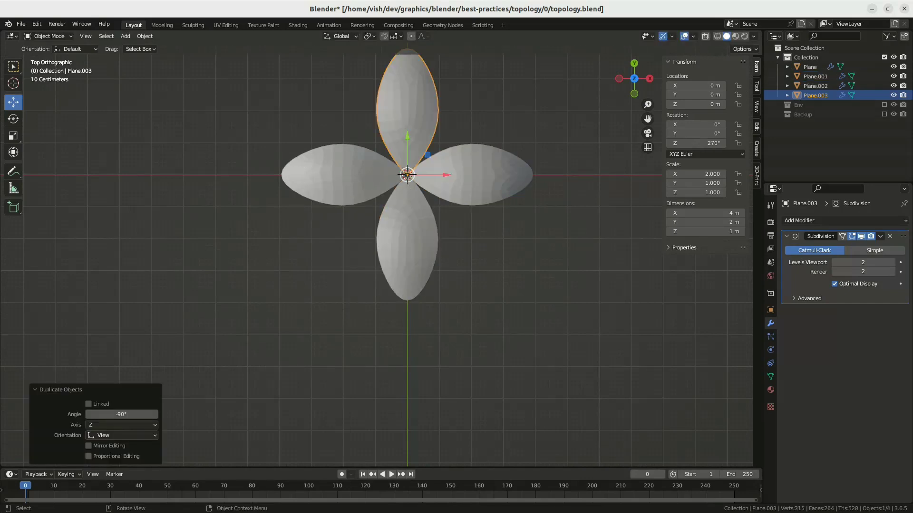
# Step: Select all four petals and join them into one object
pyautogui.hotkey('alt', 'a')
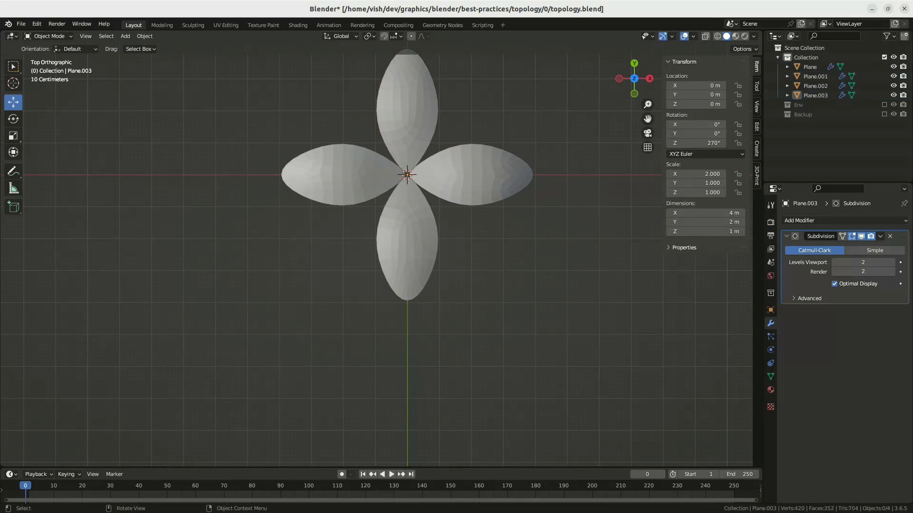
pyautogui.moveTo(634, 80); pyautogui.dragTo(522, 232)
pyautogui.moveTo(402, 151); pyautogui.dragTo(410, 166)
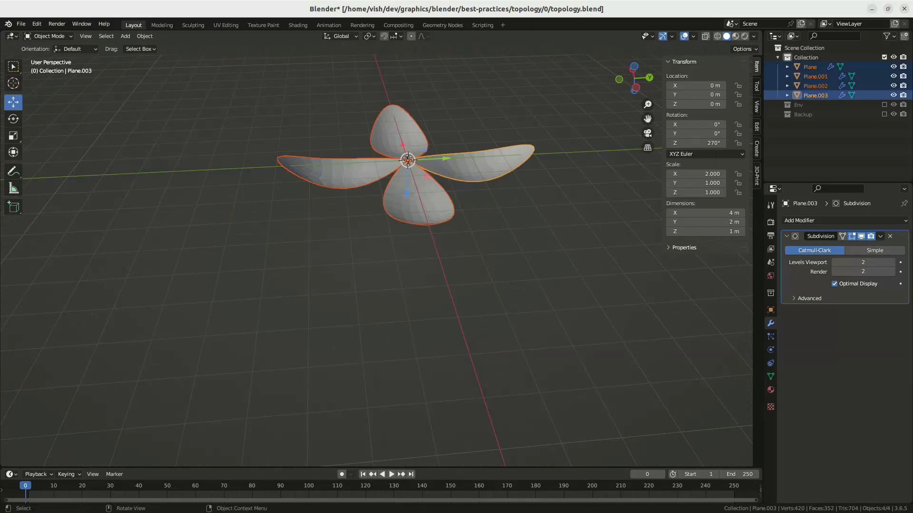
pyautogui.scroll(3, 421, 152)
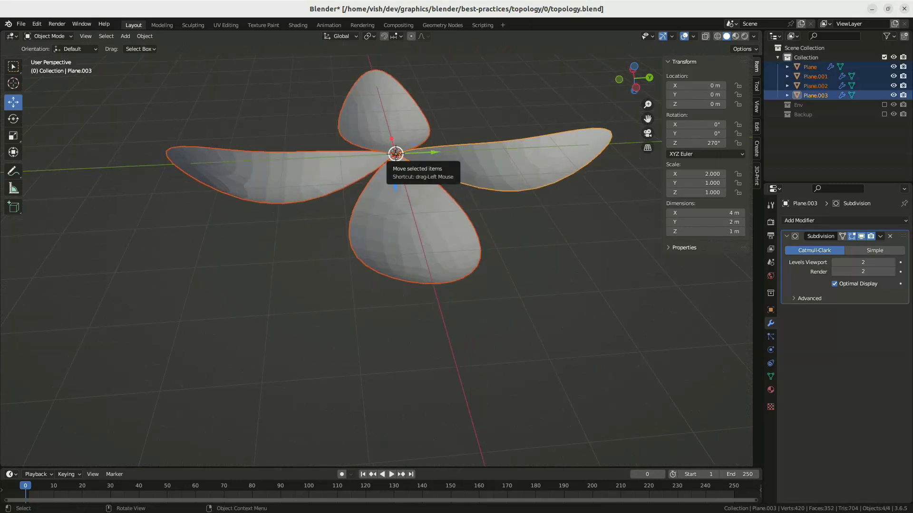
pyautogui.hotkey('ctrl', 'j')
# Step: Examine where the petals meet at the flower's centre, and check its profile from the top and front views
pyautogui.scroll(5, 392, 150)
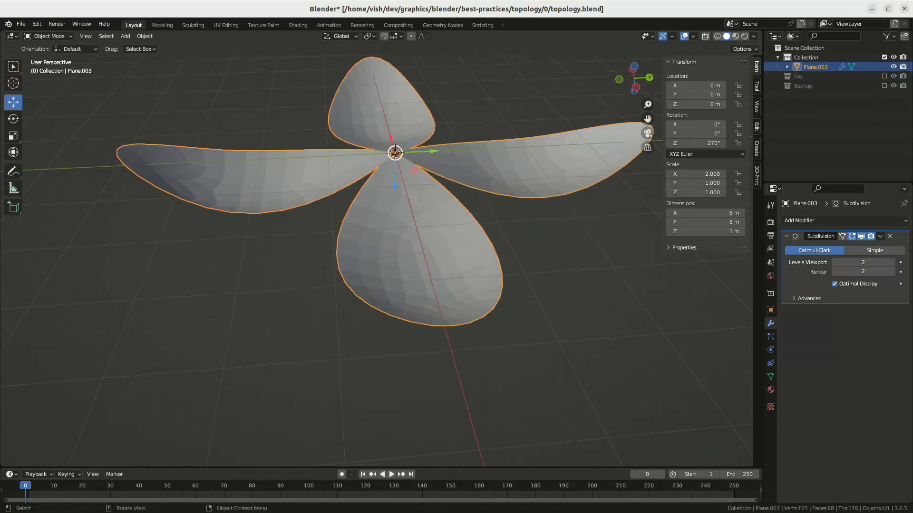
pyautogui.scroll(5, 391, 148)
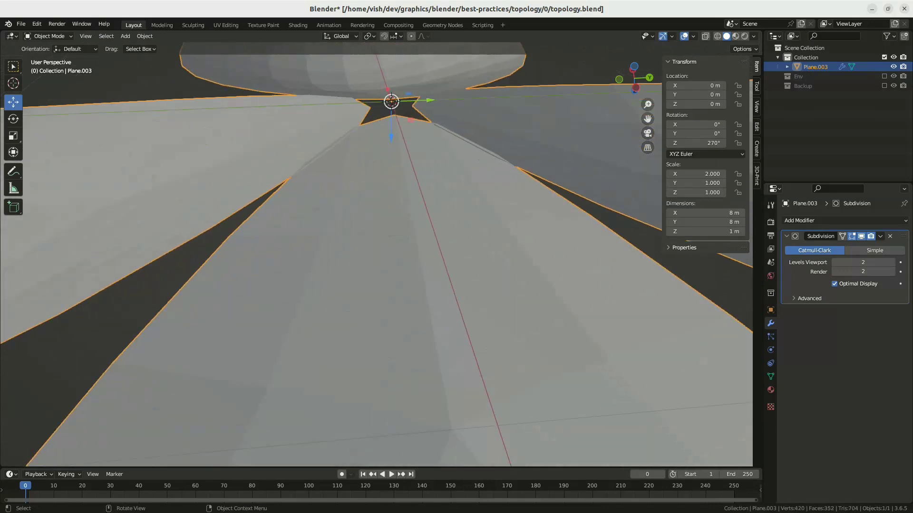
pyautogui.press('`')
pyautogui.press('f')
pyautogui.press('`')
pyautogui.press('t')
pyautogui.press('`')
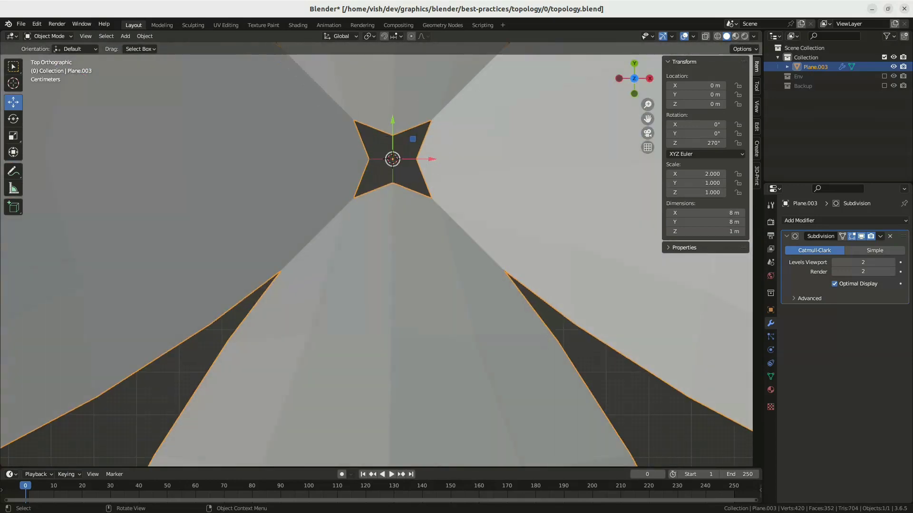
pyautogui.press('f')
pyautogui.scroll(-6, 432, 170)
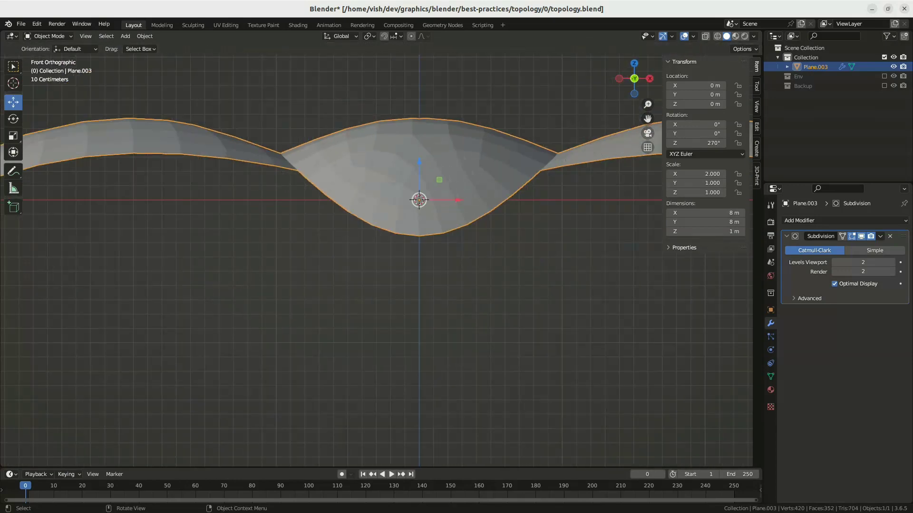
pyautogui.moveTo(634, 79); pyautogui.dragTo(624, 107)
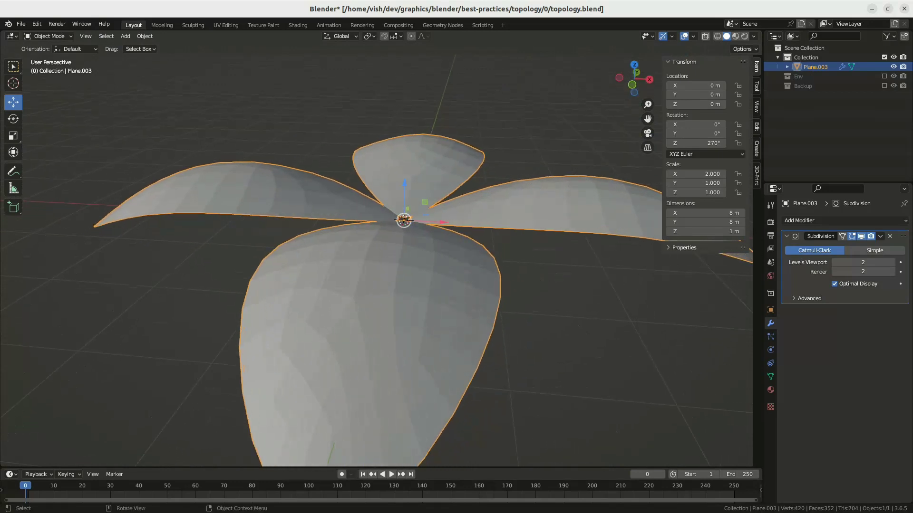
# Step: Rotate the joined flower 180° about the global X axis
pyautogui.write('rx')
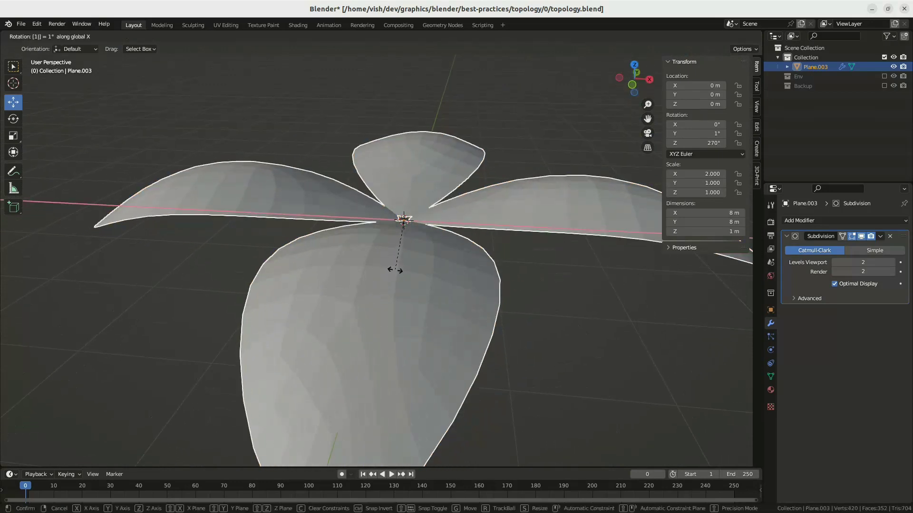
pyautogui.write('180')
pyautogui.press('Return')
pyautogui.scroll(3, 300, 325)
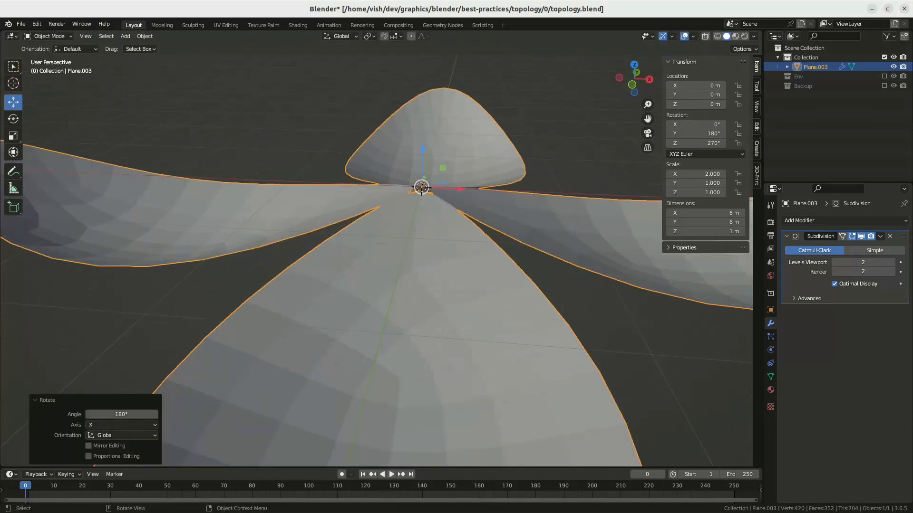
pyautogui.scroll(-3, 362, 325)
pyautogui.scroll(-3, 357, 311)
# Step: In Edit Mode, select the outer tip vertices of all four petals
pyautogui.press('Tab')
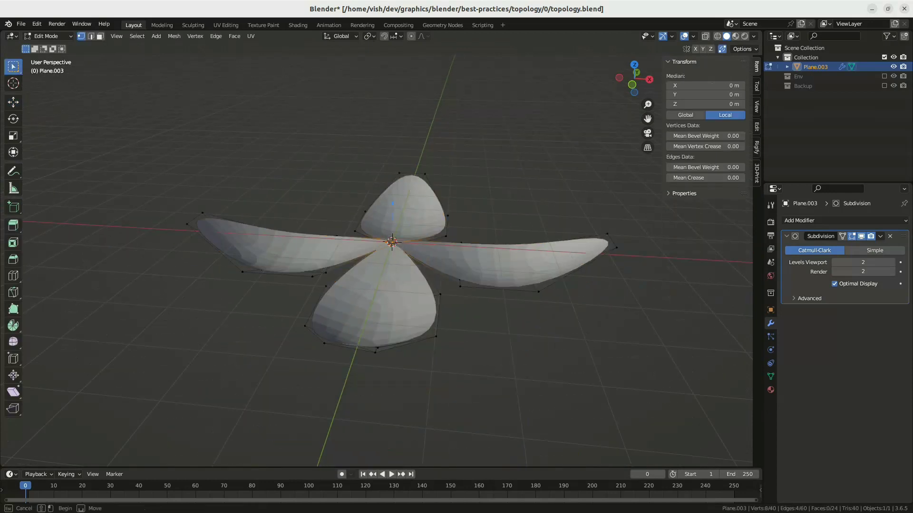
pyautogui.moveTo(149, 186); pyautogui.dragTo(218, 227)
pyautogui.keyDown('shift'); pyautogui.moveTo(356, 146); pyautogui.dragTo(440, 186); pyautogui.keyUp('shift')
pyautogui.keyDown('shift'); pyautogui.moveTo(591, 214); pyautogui.dragTo(626, 270); pyautogui.keyUp('shift')
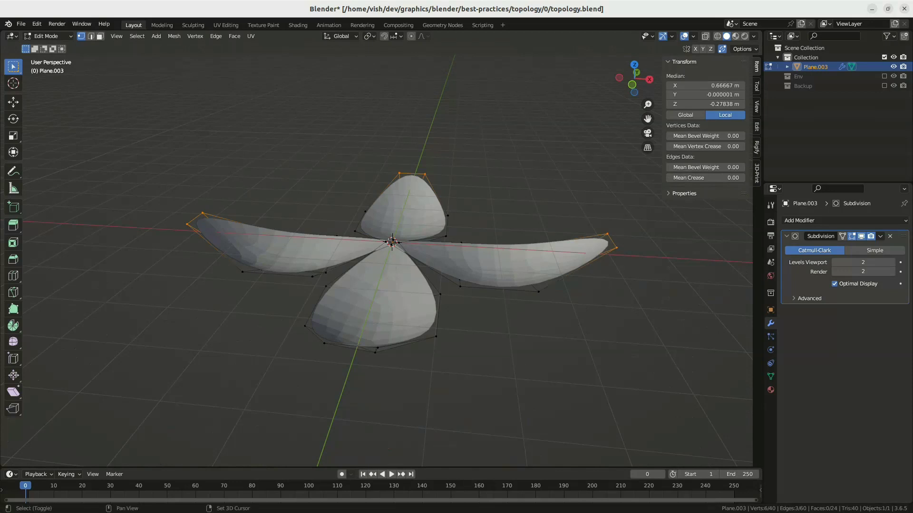
pyautogui.moveTo(419, 305); pyautogui.dragTo(397, 334, button='middle')
pyautogui.keyDown('shift'); pyautogui.moveTo(210, 389); pyautogui.dragTo(285, 453); pyautogui.keyUp('shift')
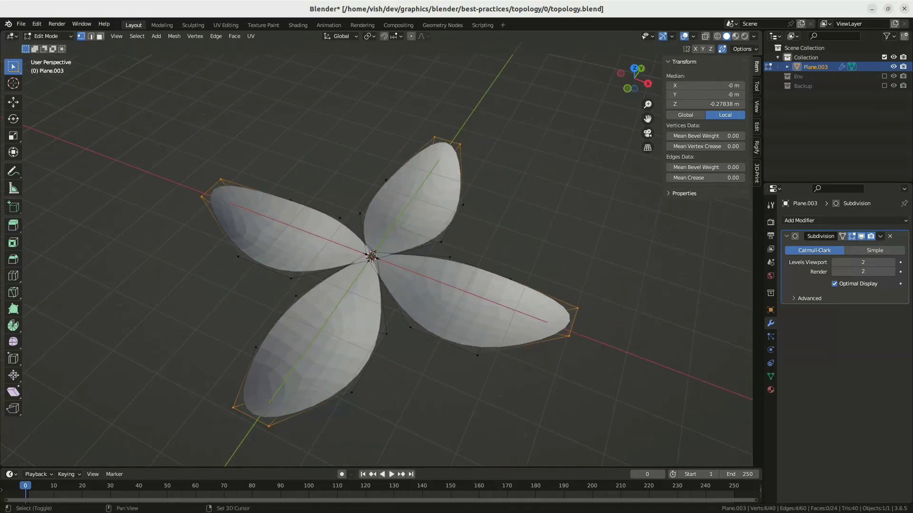
# Step: Raise the petal tips about 2.36 m along Z using smooth proportional editing with a size of about 2.59 m
pyautogui.moveTo(631, 80); pyautogui.dragTo(623, 90)
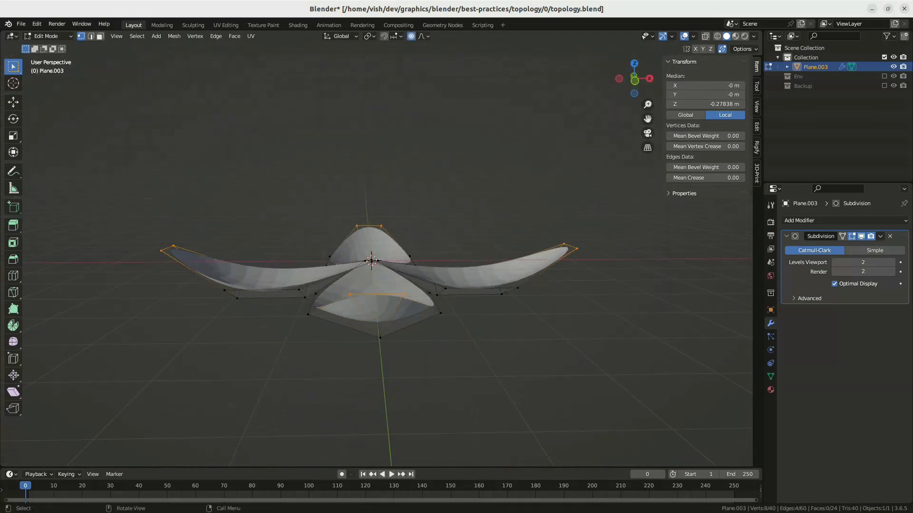
pyautogui.press('g')
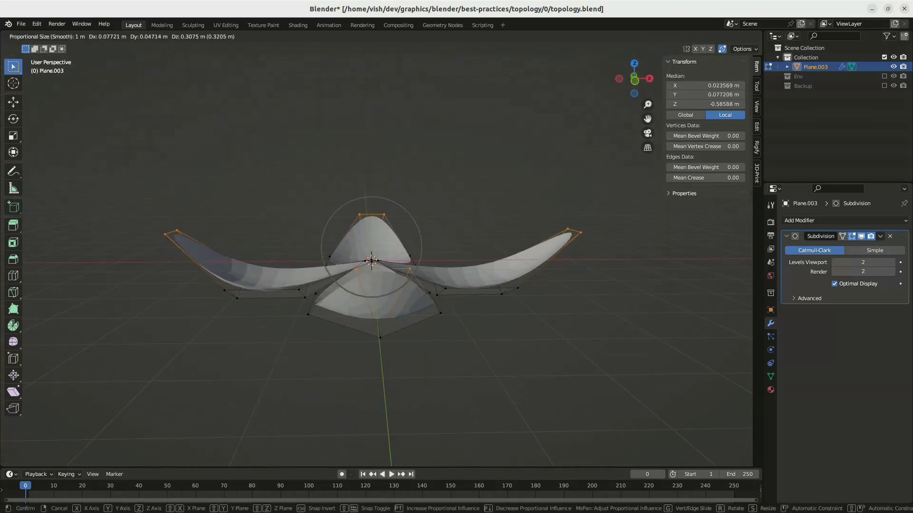
pyautogui.press('z')
pyautogui.scroll(-3, 372, 261)
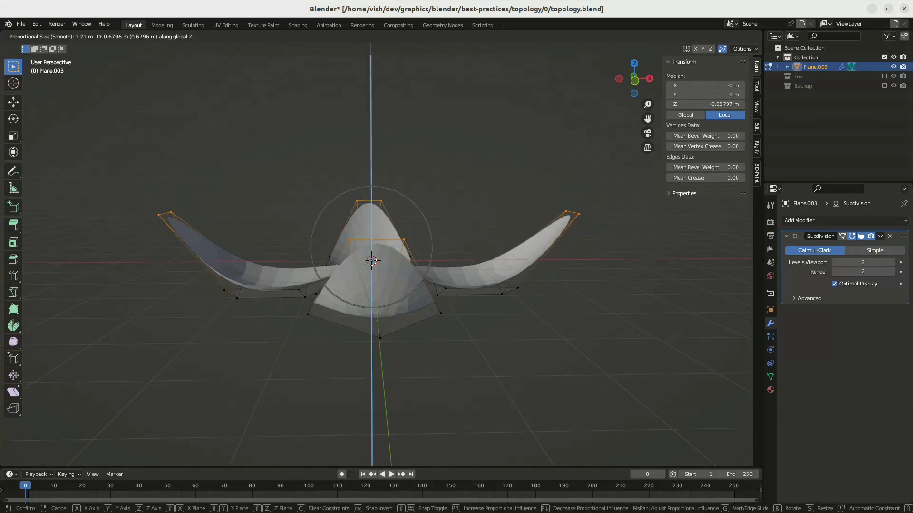
pyautogui.scroll(-7, 371, 260)
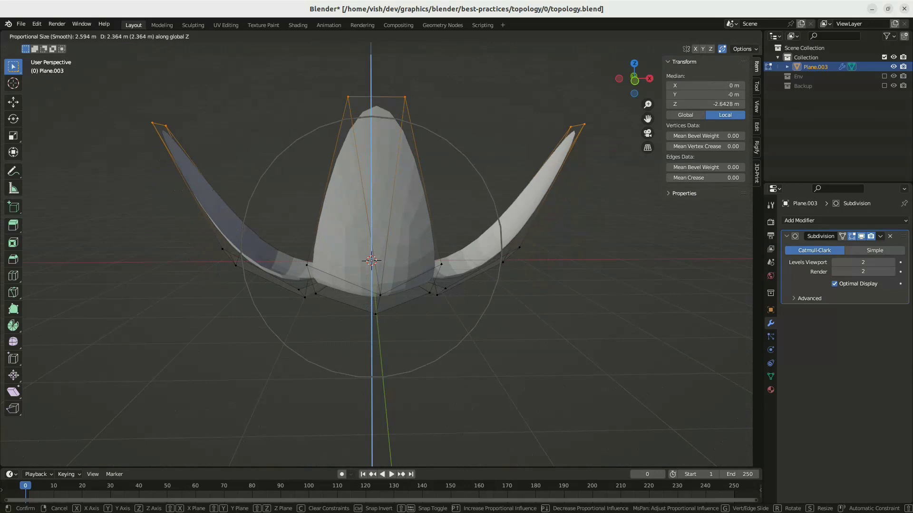
pyautogui.click(371, 260)
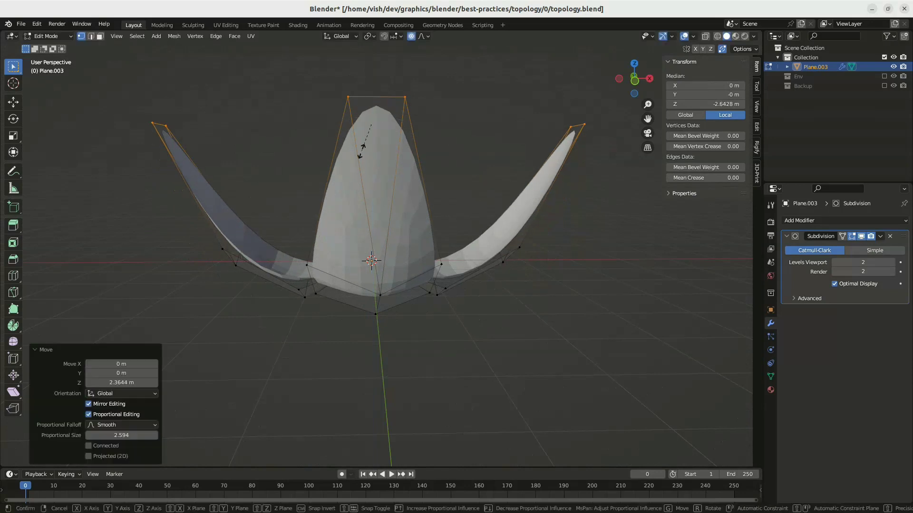
# Step: Scale the petal tips to 0.48 and raise them about 0.8 m along Z, using smooth proportional editing sized about 2.59 m and 3.45 m
pyautogui.press('s')
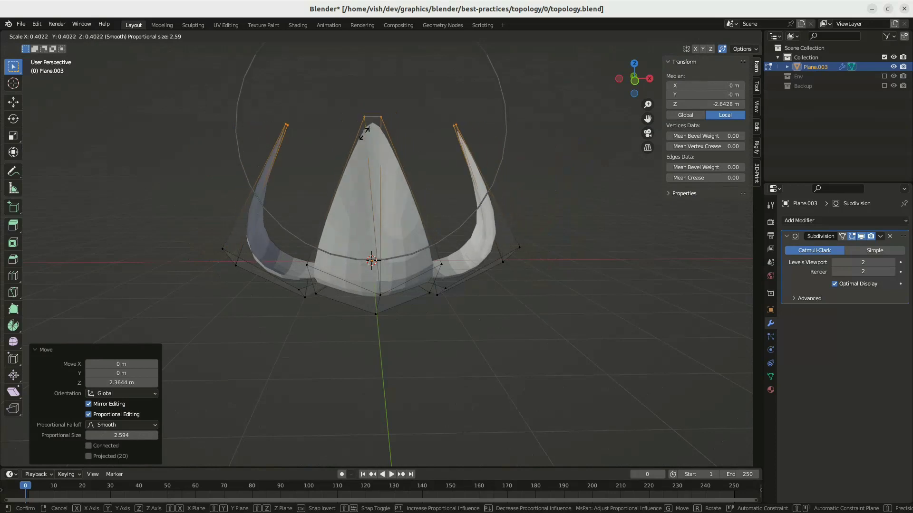
pyautogui.click(367, 133)
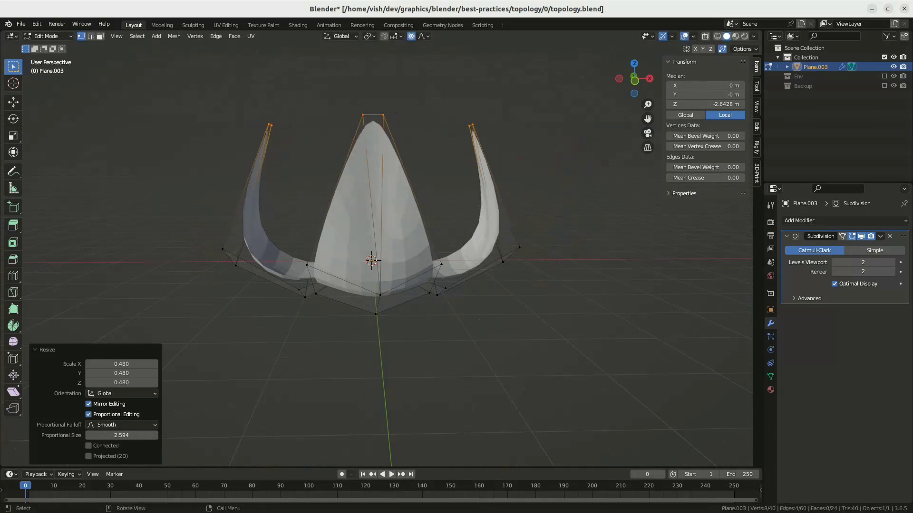
pyautogui.press('g')
pyautogui.scroll(3, 371, 190)
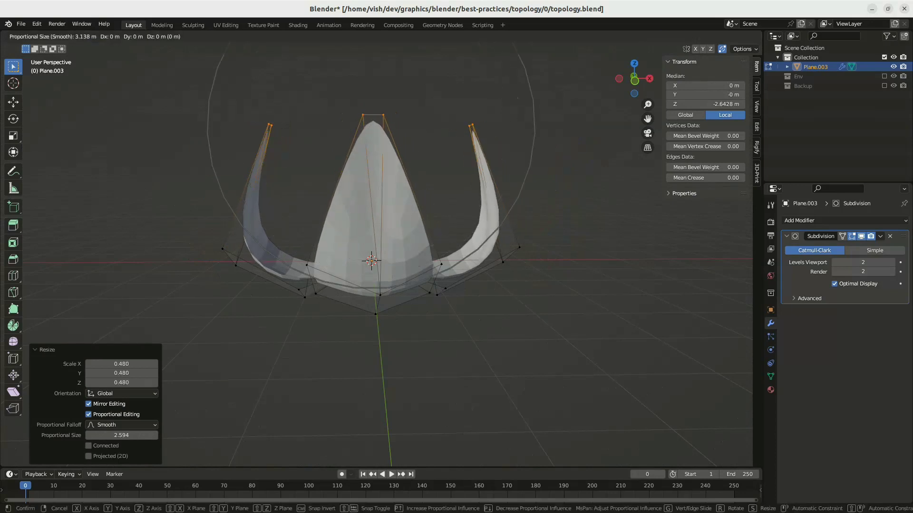
pyautogui.scroll(-2, 370, 131)
pyautogui.scroll(3, 370, 131)
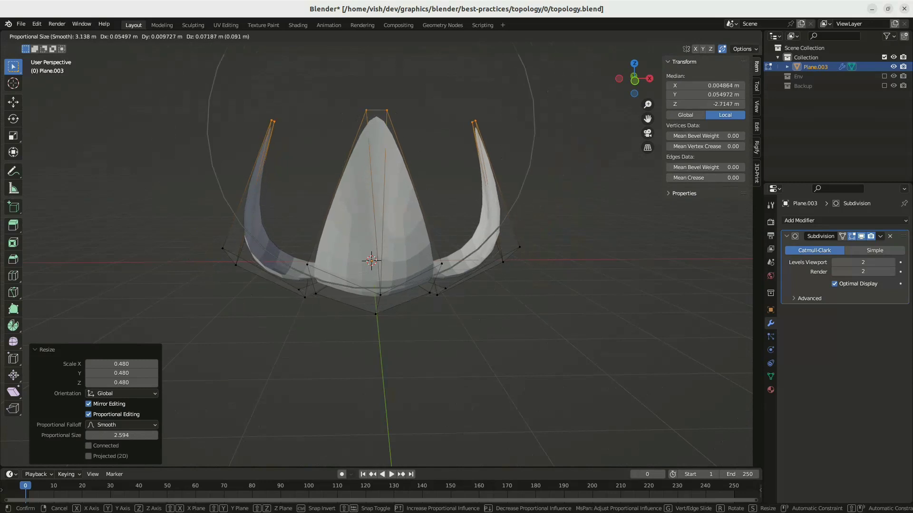
pyautogui.scroll(1, 375, 102)
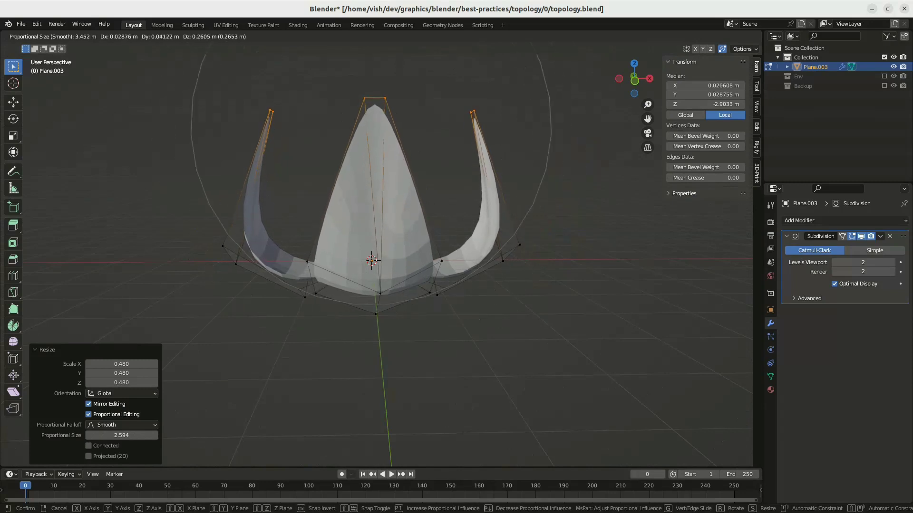
pyautogui.press('z')
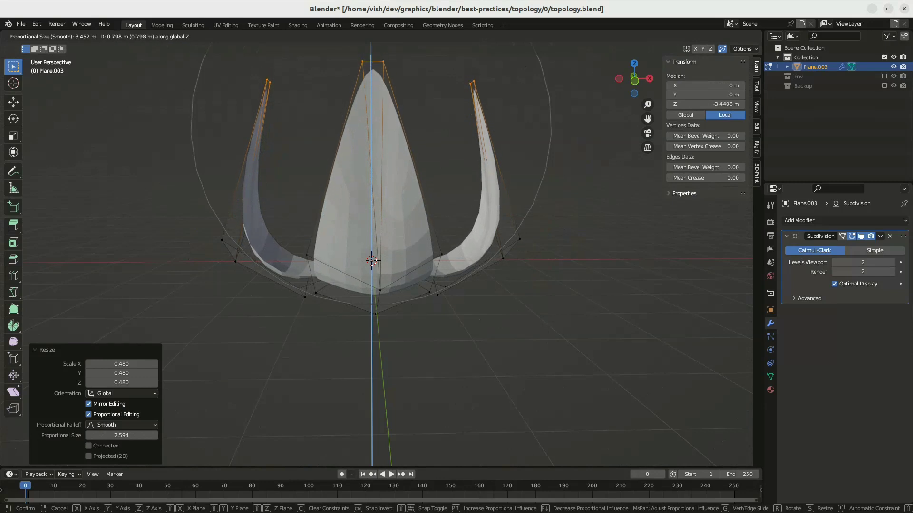
pyautogui.click(391, 182)
pyautogui.scroll(-2, 392, 182)
pyautogui.press('Tab')
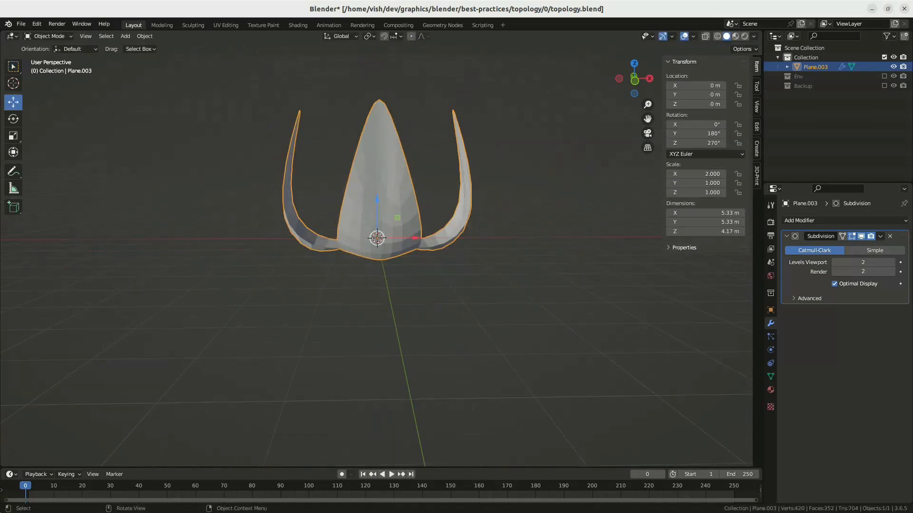
# Step: Scale the petal tips outward with smooth proportional editing, opening the flower to about 12.8 m across, and return to Object Mode
pyautogui.hotkey('alt', 'a')
pyautogui.moveTo(635, 80); pyautogui.dragTo(583, 91)
pyautogui.press('Tab')
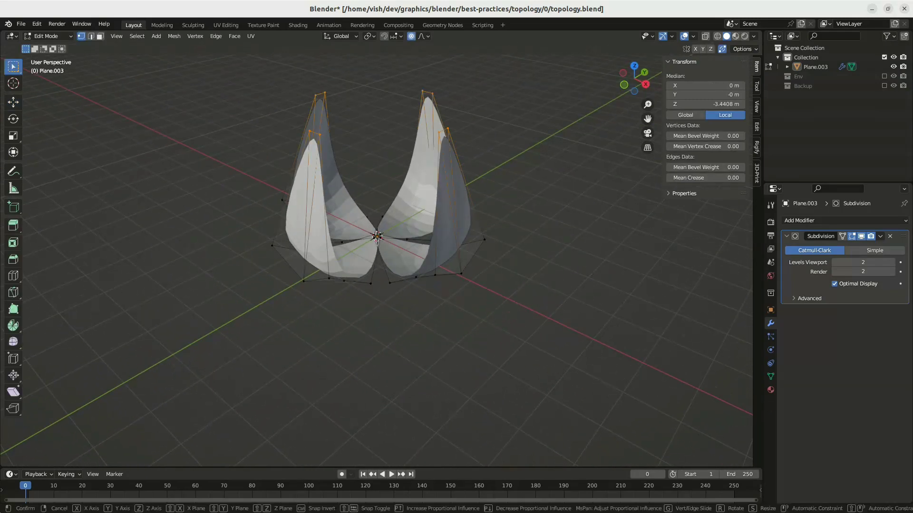
pyautogui.press('g')
pyautogui.press('z')
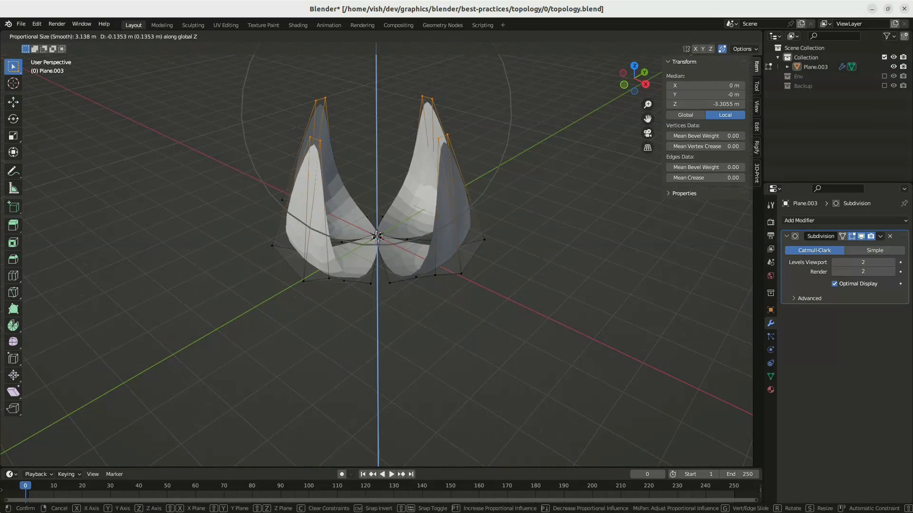
pyautogui.press('s')
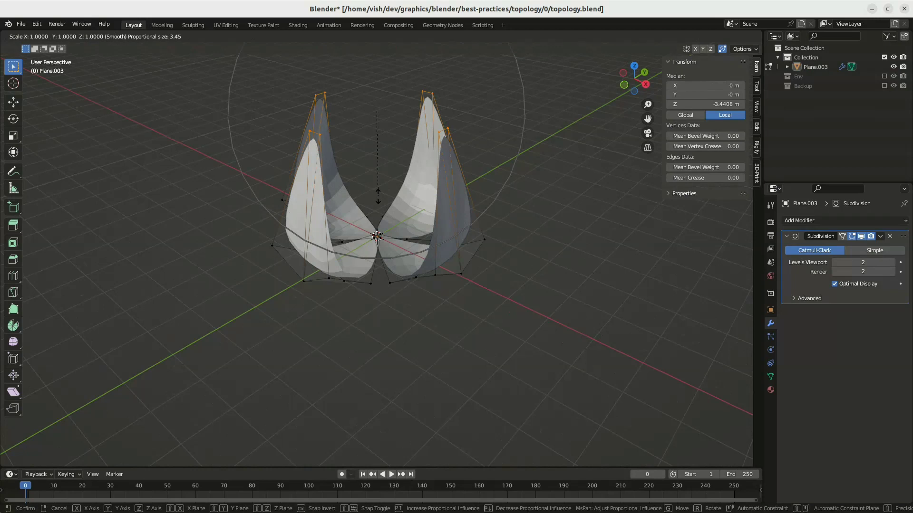
pyautogui.press('z')
pyautogui.scroll(7, 376, 186)
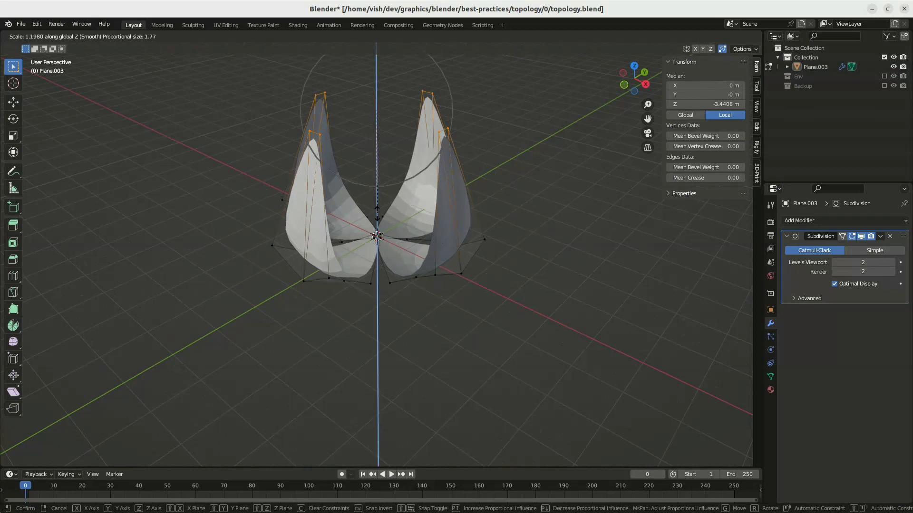
pyautogui.press('c')
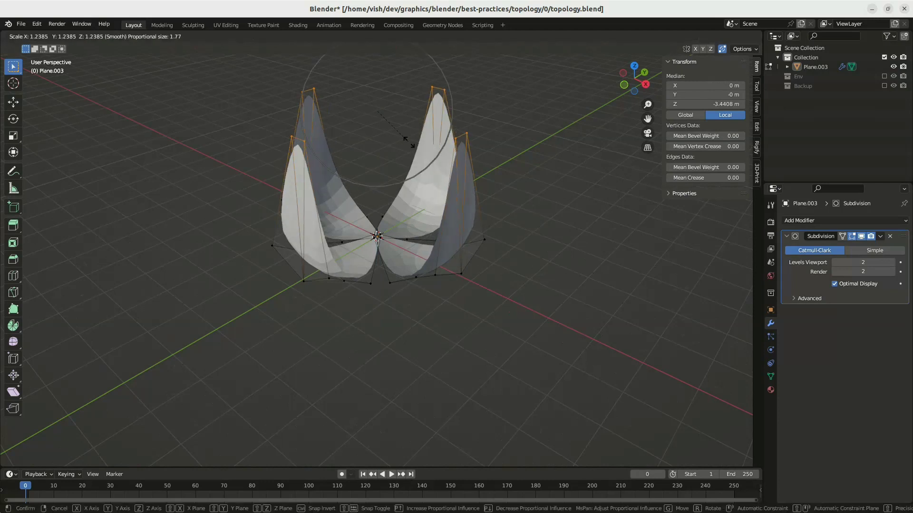
pyautogui.click(492, 172)
pyautogui.press('Tab')
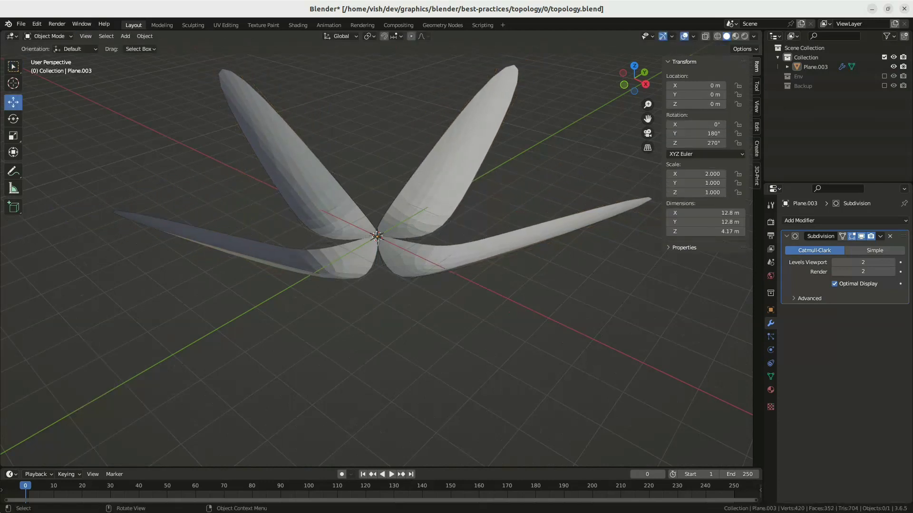
# Step: Add an Ico Sphere with 2 subdivisions and a 1 m radius at the flower's centre
pyautogui.moveTo(642, 71); pyautogui.dragTo(740, 68)
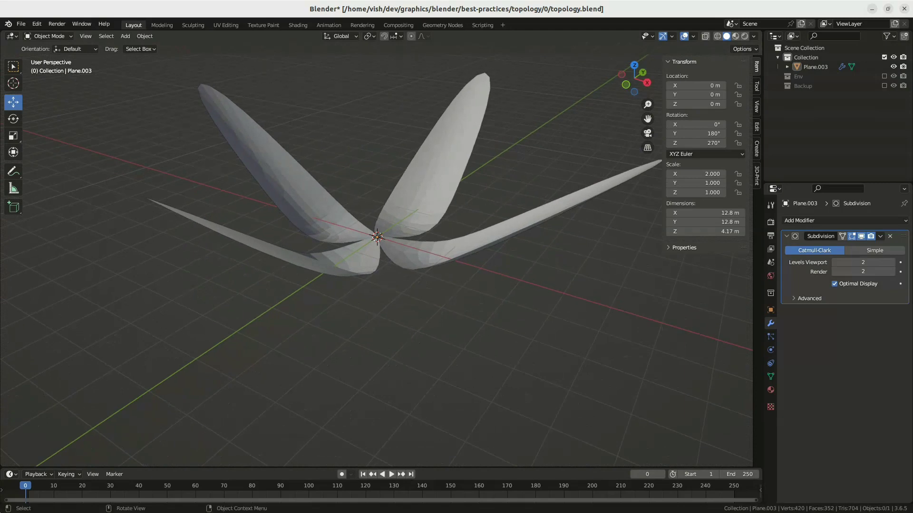
pyautogui.press('Tab')
pyautogui.press('Tab')
pyautogui.hotkey('shift', 'a')
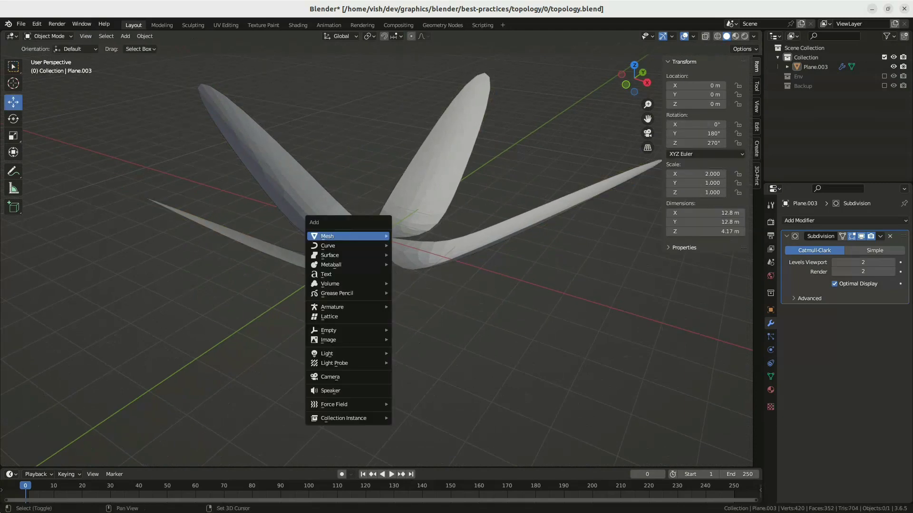
pyautogui.moveTo(332, 236)
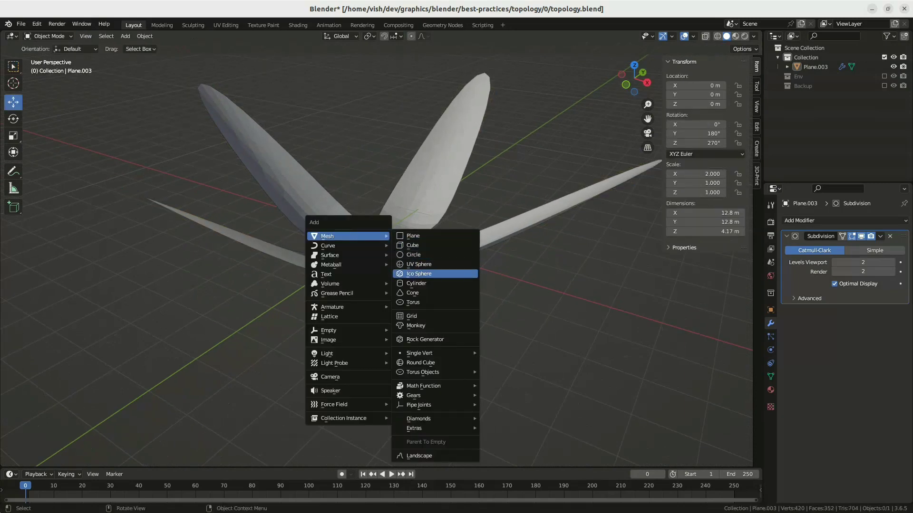
pyautogui.click(419, 274)
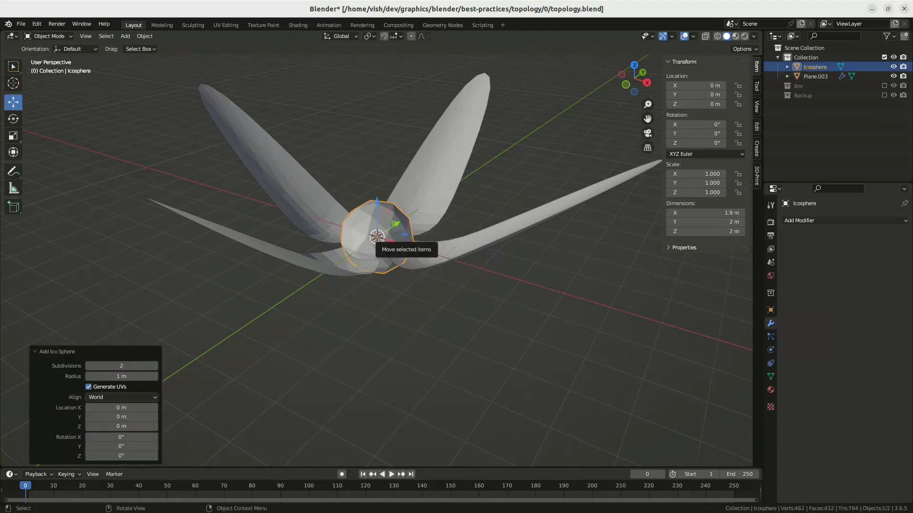
# Step: Scale the icosphere by 1.64 and raise it about 1.16 m along Z above the petal base
pyautogui.moveTo(635, 79); pyautogui.dragTo(619, 63)
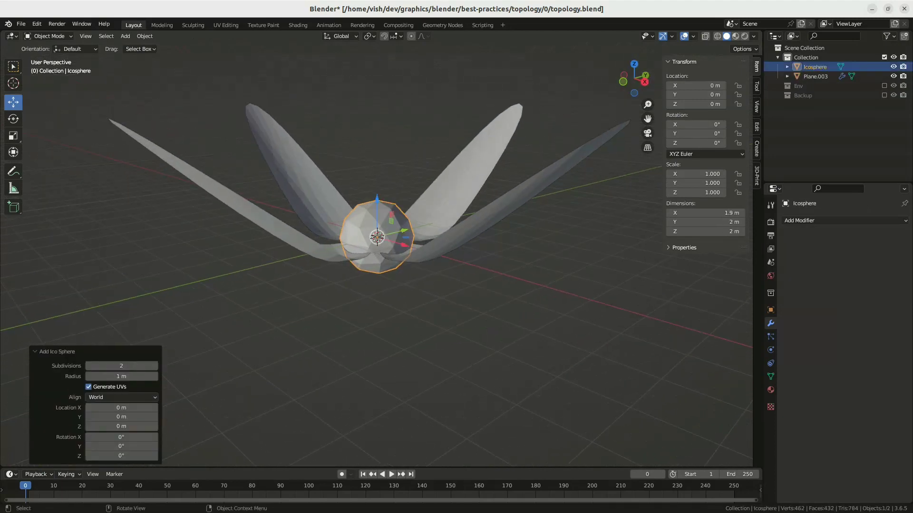
pyautogui.press('s')
pyautogui.click(404, 195)
pyautogui.press('g')
pyautogui.press('z')
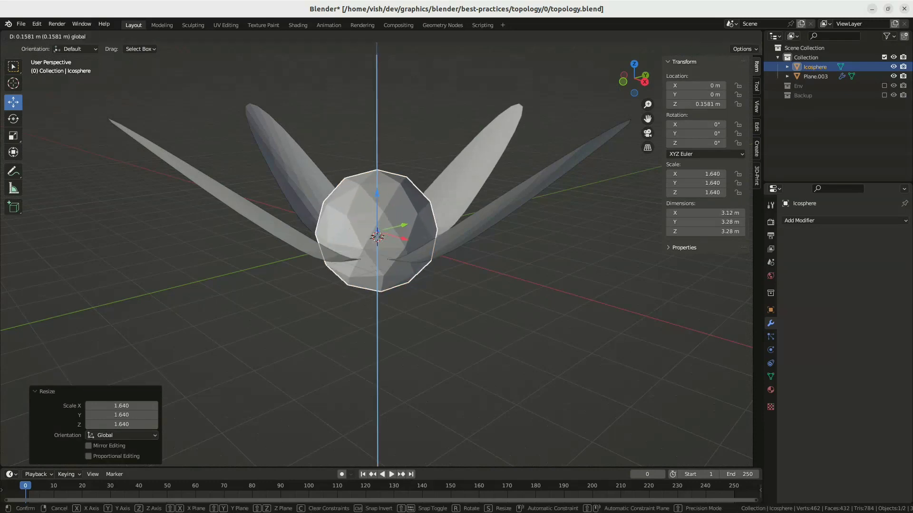
pyautogui.moveTo(377, 159); pyautogui.dragTo(377, 160)
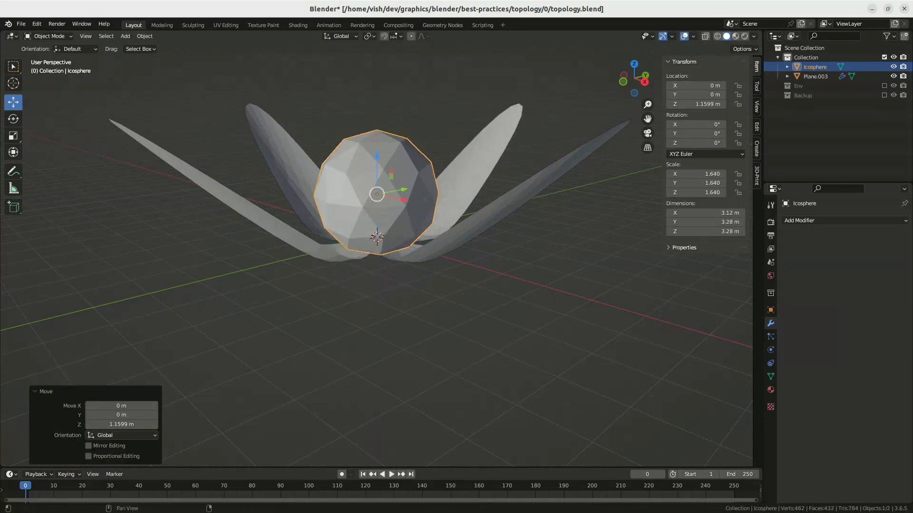
# Step: Enlarge the icosphere uniformly to an object scale of about 1.93
pyautogui.moveTo(633, 78); pyautogui.dragTo(630, 44)
pyautogui.press('s')
pyautogui.click(457, 176)
# Step: In Edit Mode, select the icosphere's bottom vertex and snap the 3D cursor to it
pyautogui.press('Tab')
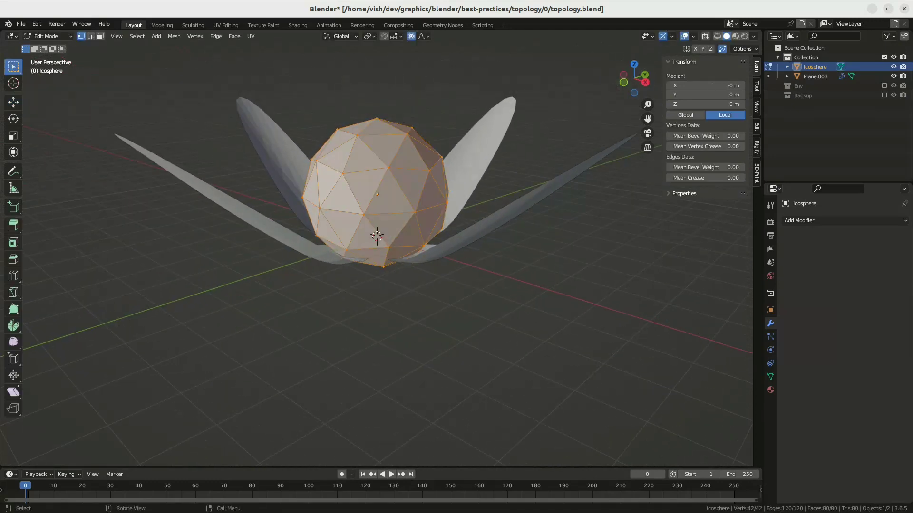
pyautogui.moveTo(633, 78); pyautogui.dragTo(639, 1)
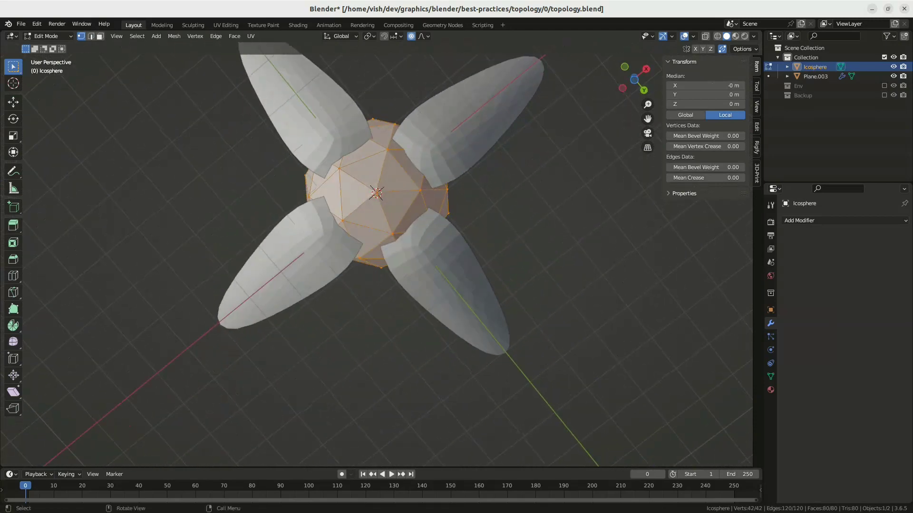
pyautogui.click(379, 196)
pyautogui.scroll(-2, 388, 205)
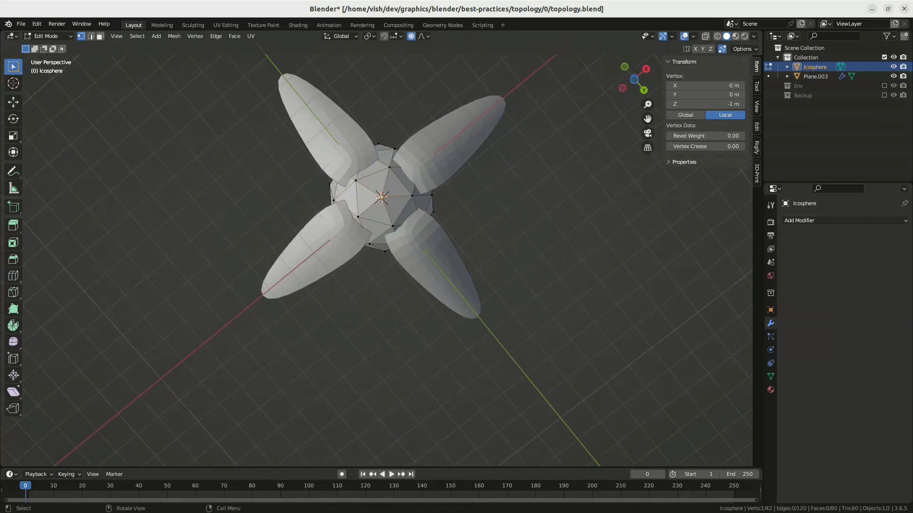
pyautogui.moveTo(633, 80); pyautogui.dragTo(618, 191)
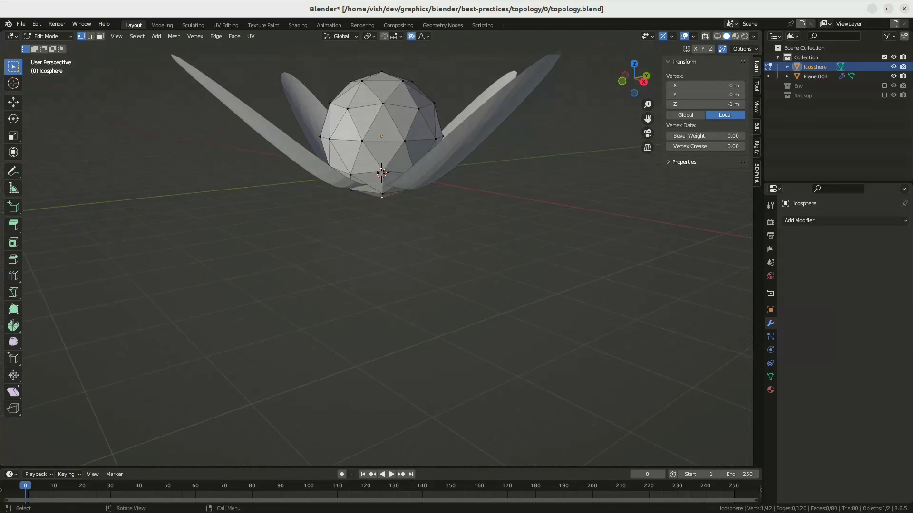
pyautogui.press('Tab')
pyautogui.press('Tab')
pyautogui.hotkey('shift', 's')
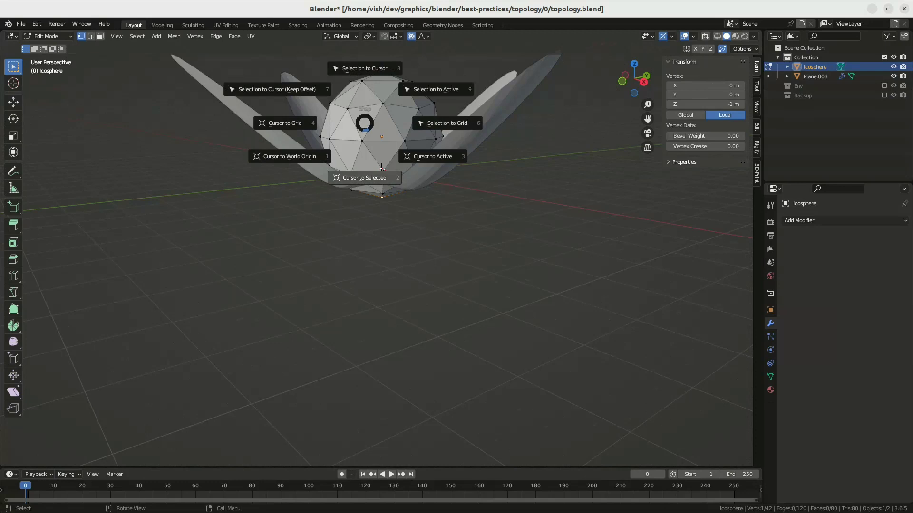
pyautogui.click(366, 177)
# Step: In Object Mode, set the icosphere's origin to the 3D cursor
pyautogui.press('Tab')
pyautogui.rightClick(364, 125)
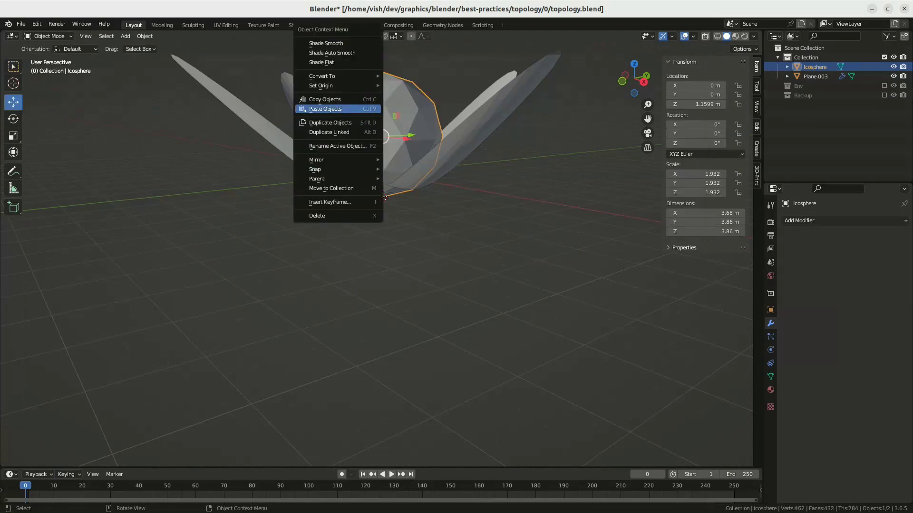
pyautogui.moveTo(361, 85)
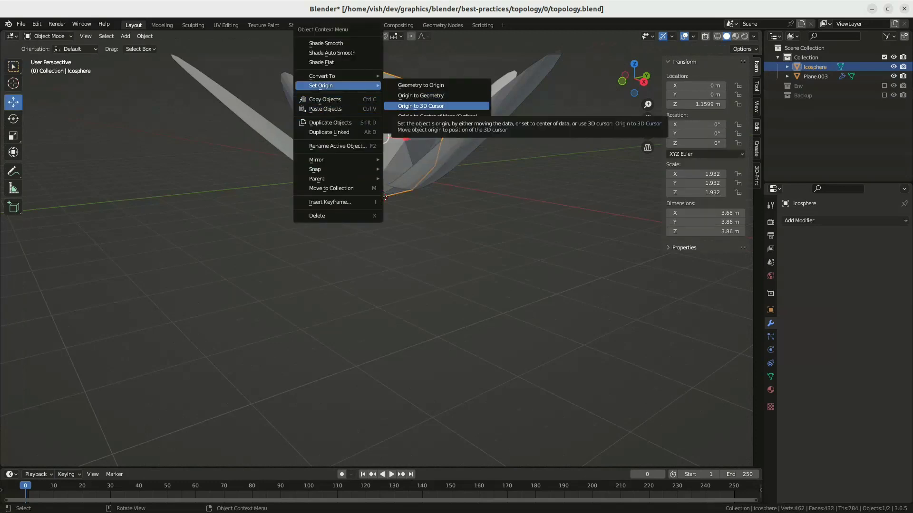
pyautogui.click(414, 106)
# Step: Reset the 3D cursor to the world origin and snap the icosphere to it
pyautogui.hotkey('shift', 's')
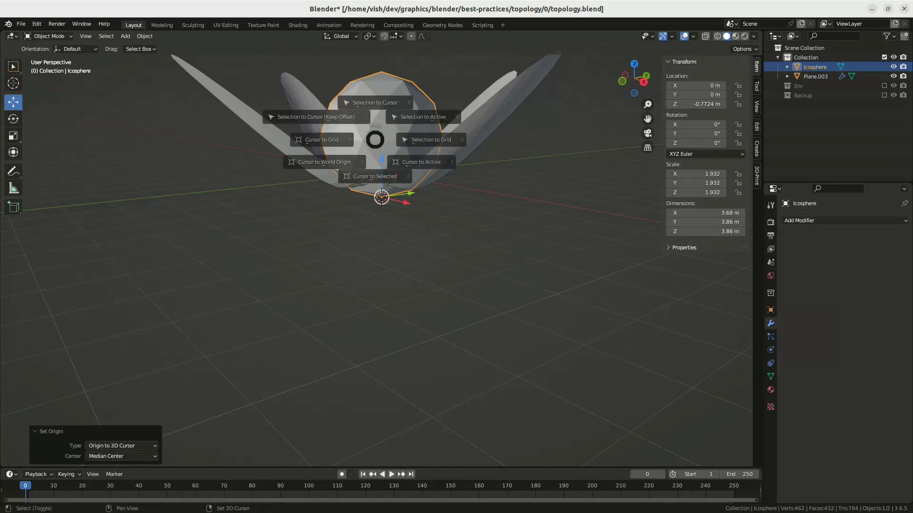
pyautogui.click(381, 173)
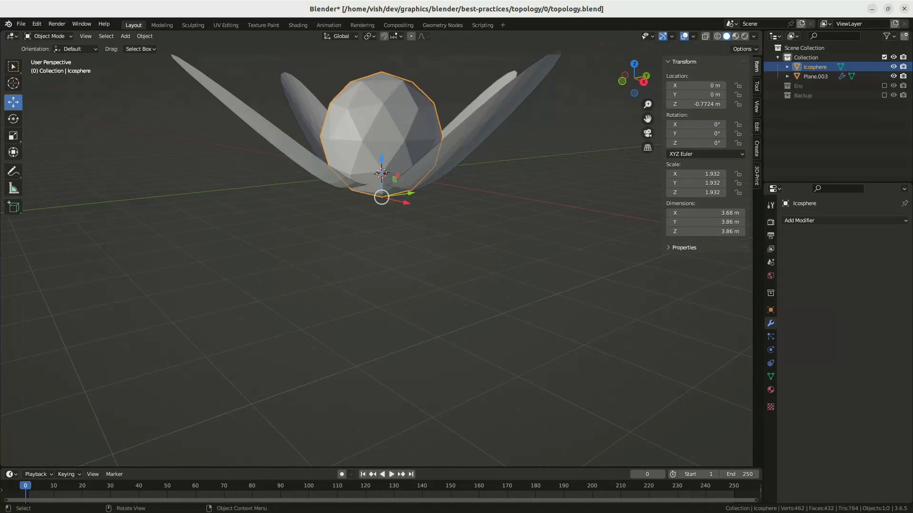
pyautogui.rightClick(348, 121)
pyautogui.moveTo(333, 205)
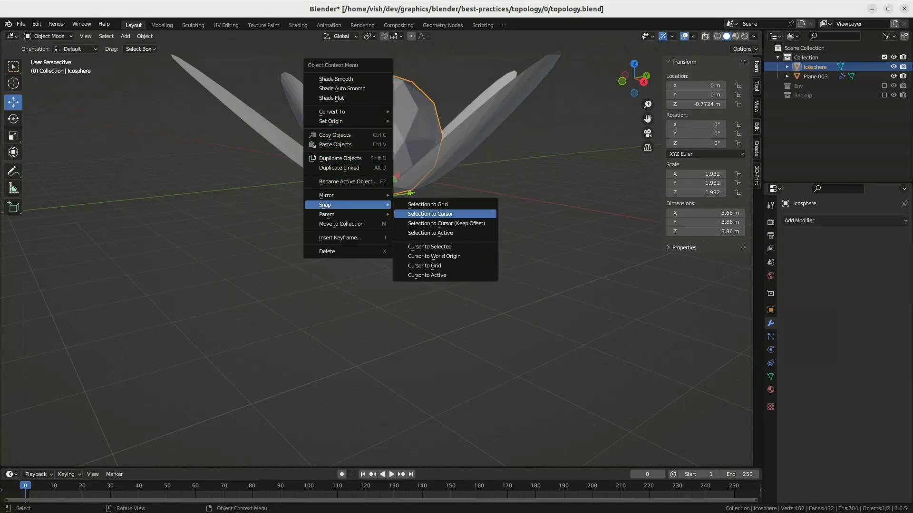
pyautogui.click(430, 214)
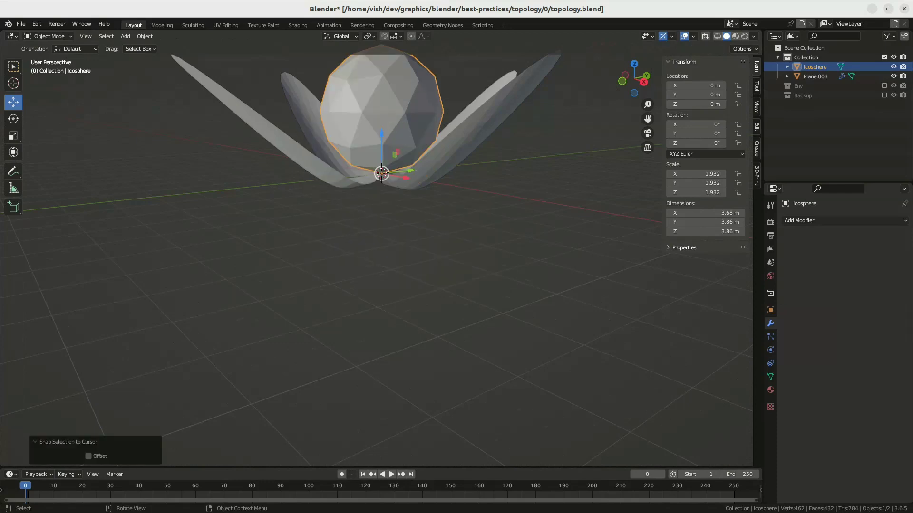
# Step: Scale the icosphere down uniformly by about 0.88 so it sits smaller between the petals
pyautogui.moveTo(430, 213); pyautogui.dragTo(371, 222, button='middle')
pyautogui.moveTo(634, 78); pyautogui.dragTo(687, 95)
pyautogui.scroll(4, 497, 165)
pyautogui.moveTo(634, 78)
pyautogui.mouseDown()
pyautogui.moveTo(658, 41)
pyautogui.moveTo(644, 66)
pyautogui.mouseUp()
pyautogui.scroll(-5, 477, 190)
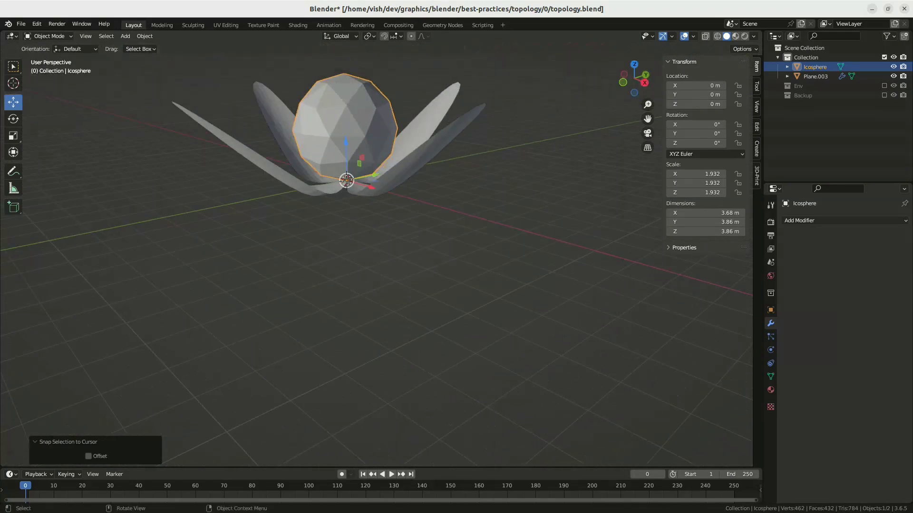
pyautogui.moveTo(477, 190); pyautogui.dragTo(480, 219, button='middle')
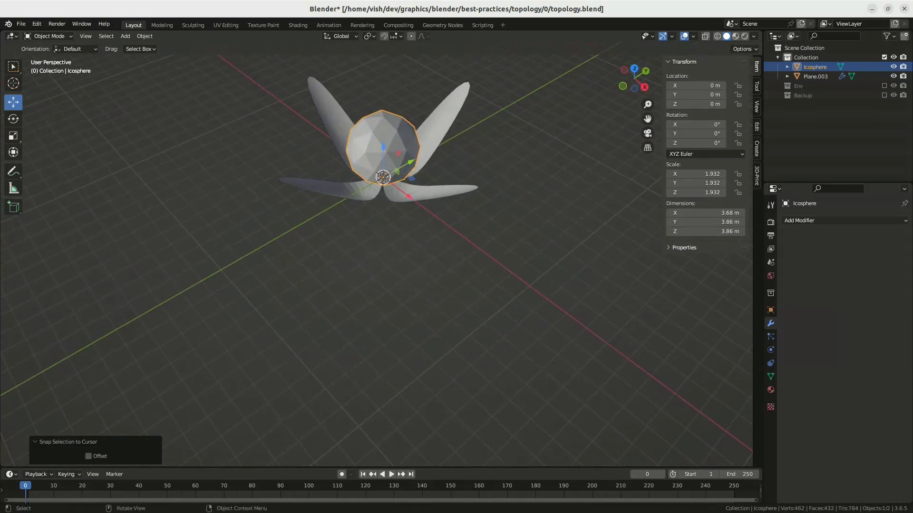
pyautogui.press('g')
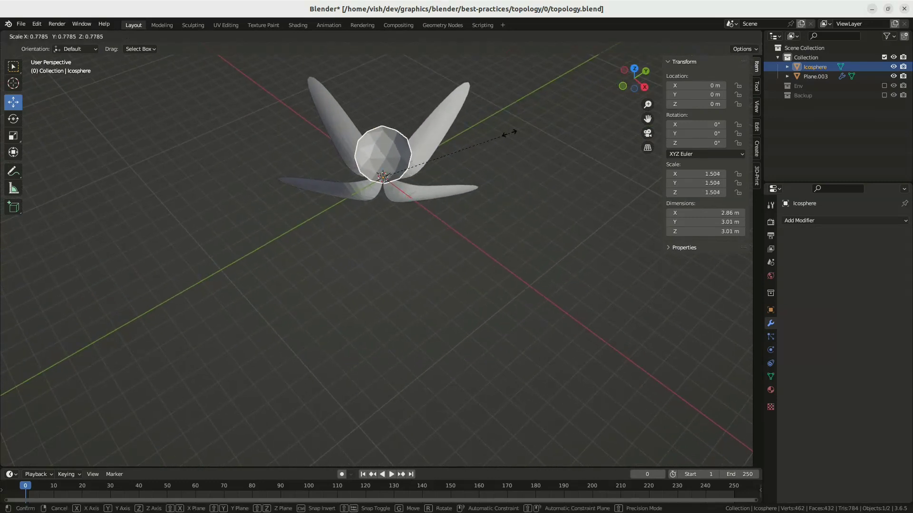
pyautogui.click(525, 139)
# Step: Apply Shade Auto Smooth to the icosphere
pyautogui.moveTo(634, 78); pyautogui.dragTo(618, 71)
pyautogui.rightClick(361, 132)
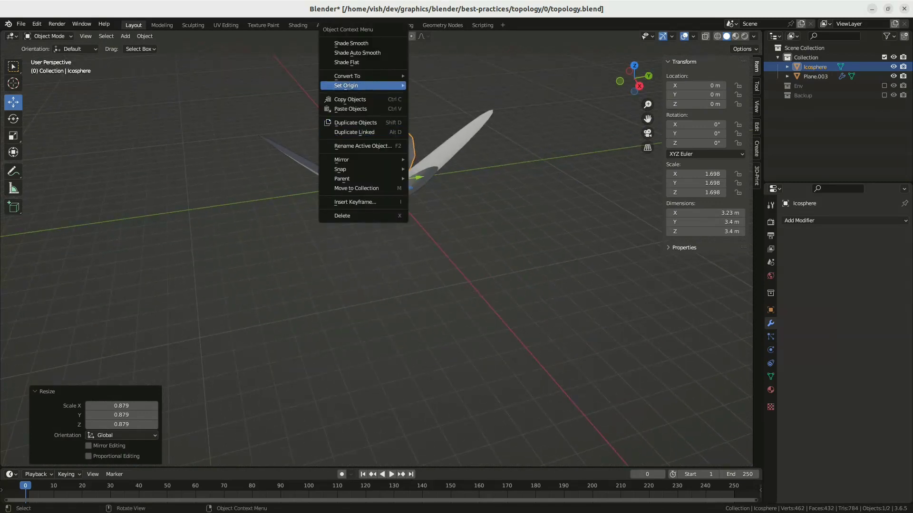
pyautogui.click(360, 53)
# Step: Apply Shade Auto Smooth to the joined petals object
pyautogui.click(356, 112)
pyautogui.rightClick(423, 139)
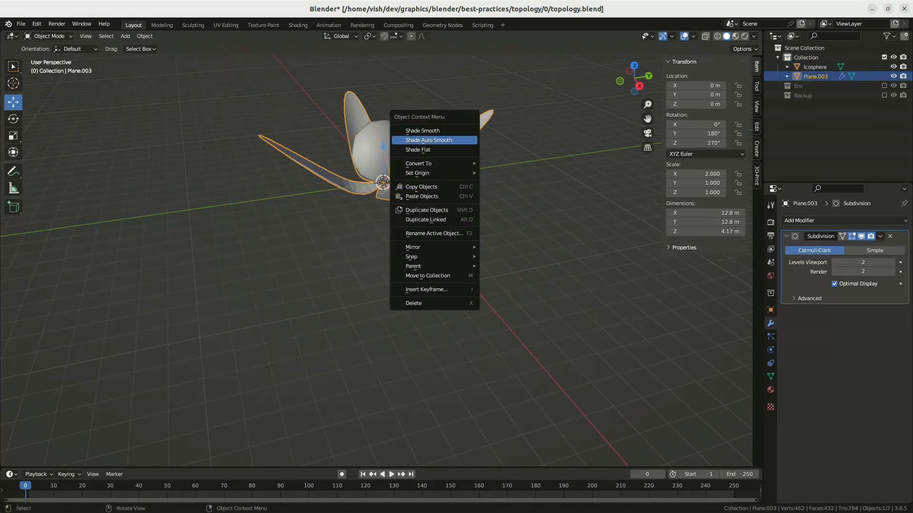
pyautogui.click(428, 140)
pyautogui.click(546, 119)
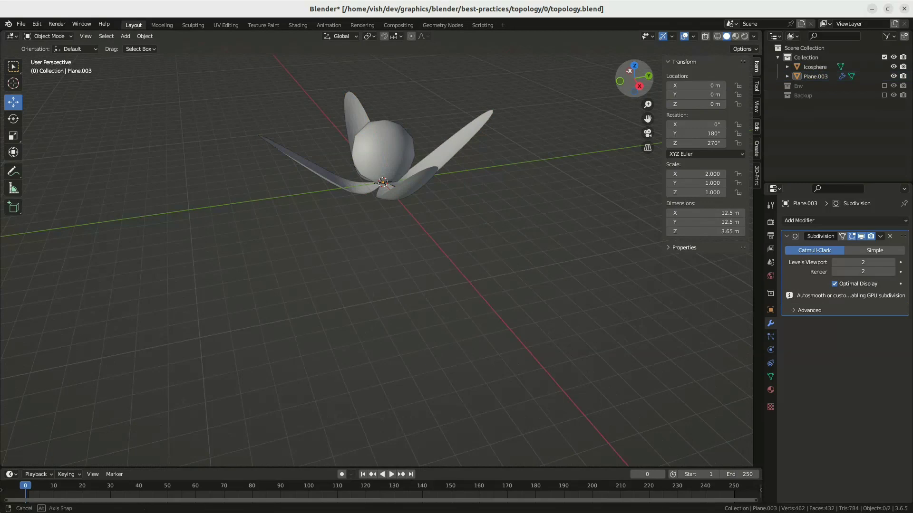
# Step: Select the petals object and save the file
pyautogui.moveTo(635, 78)
pyautogui.mouseDown()
pyautogui.moveTo(611, 63)
pyautogui.moveTo(640, 101)
pyautogui.moveTo(638, 83)
pyautogui.mouseUp()
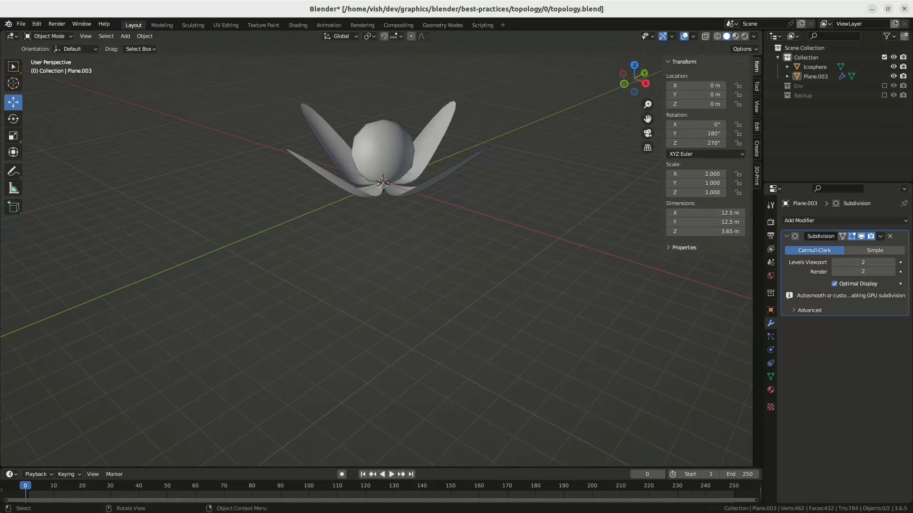
pyautogui.moveTo(648, 119); pyautogui.dragTo(622, 188)
pyautogui.moveTo(632, 80)
pyautogui.mouseDown()
pyautogui.moveTo(539, 127)
pyautogui.moveTo(622, 109)
pyautogui.moveTo(636, 83)
pyautogui.mouseUp()
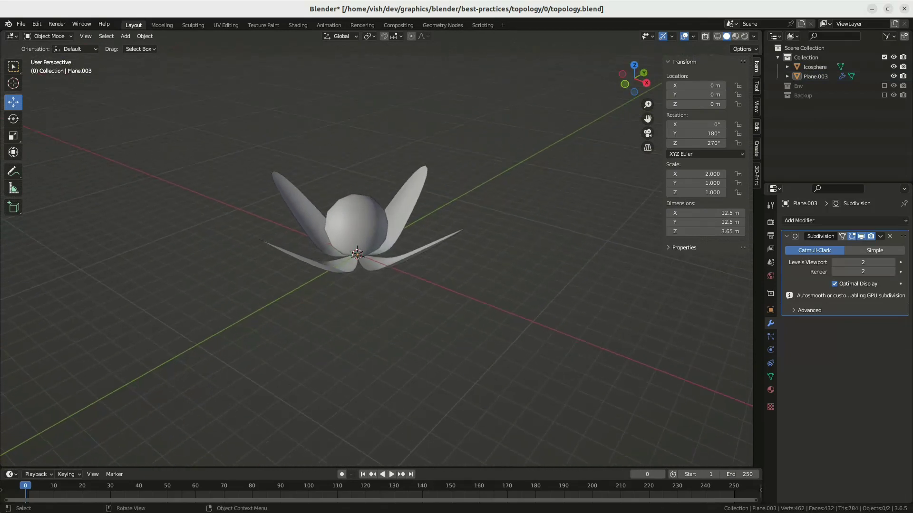
pyautogui.click(410, 205)
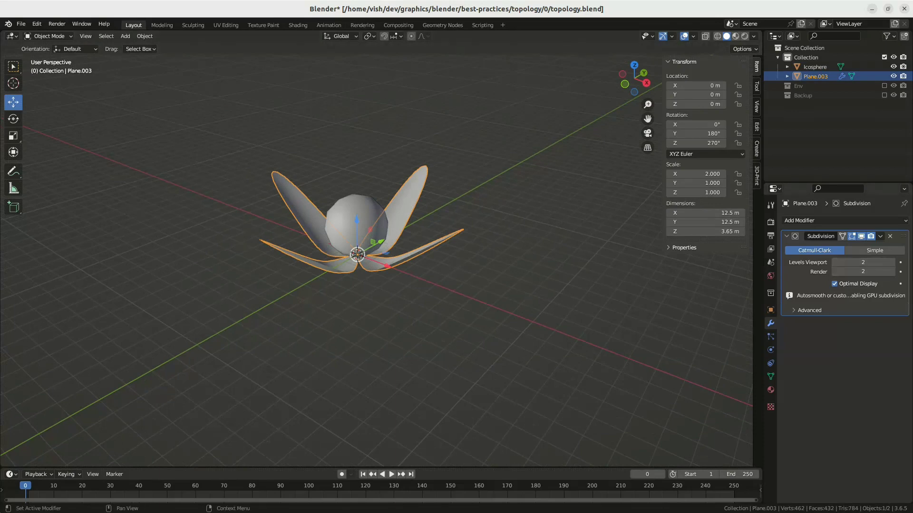
pyautogui.hotkey('ctrl', 's')
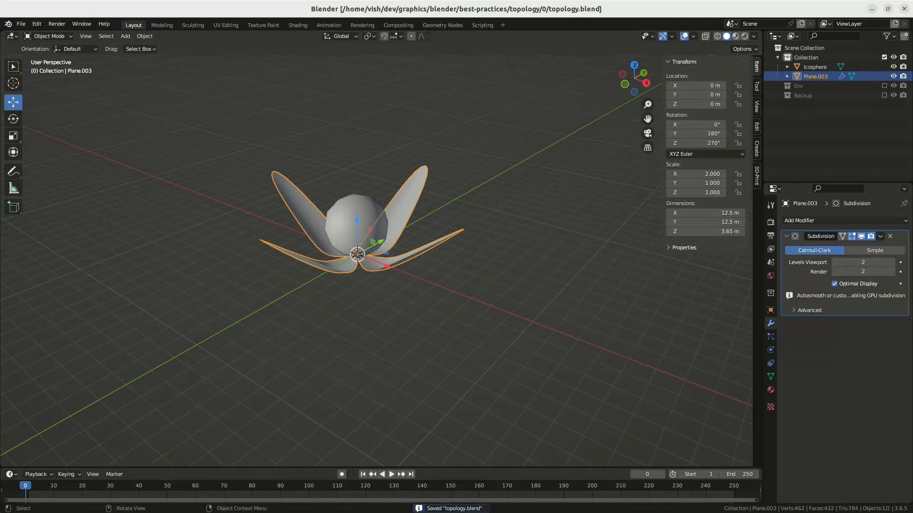
# Step: Apply the petals' Subdivision modifier and add a Basis and a Key 1 shape key to the resulting mesh
pyautogui.hotkey('ctrl', 'a')
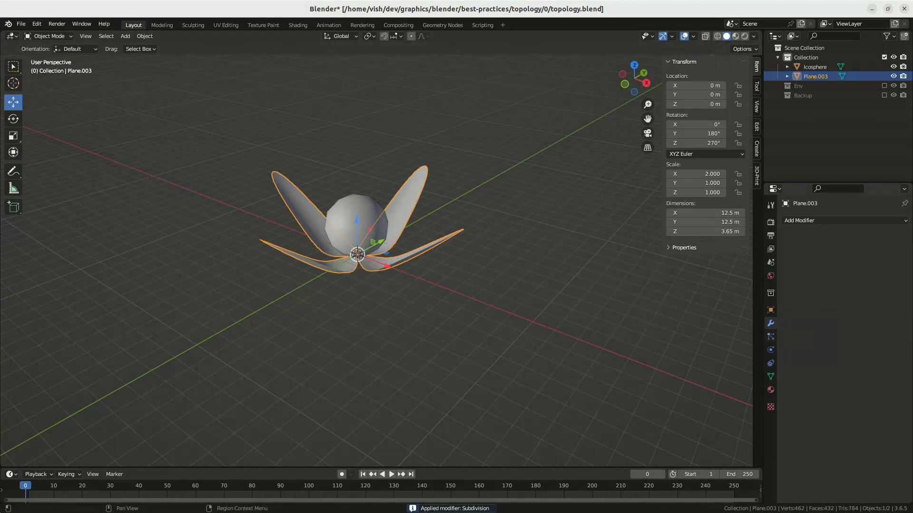
pyautogui.click(771, 377)
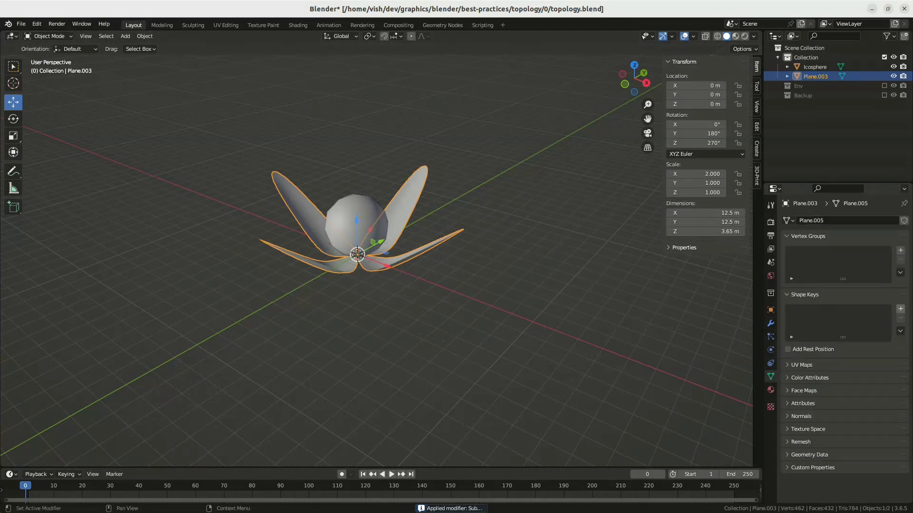
pyautogui.click(900, 309)
pyautogui.click(900, 309)
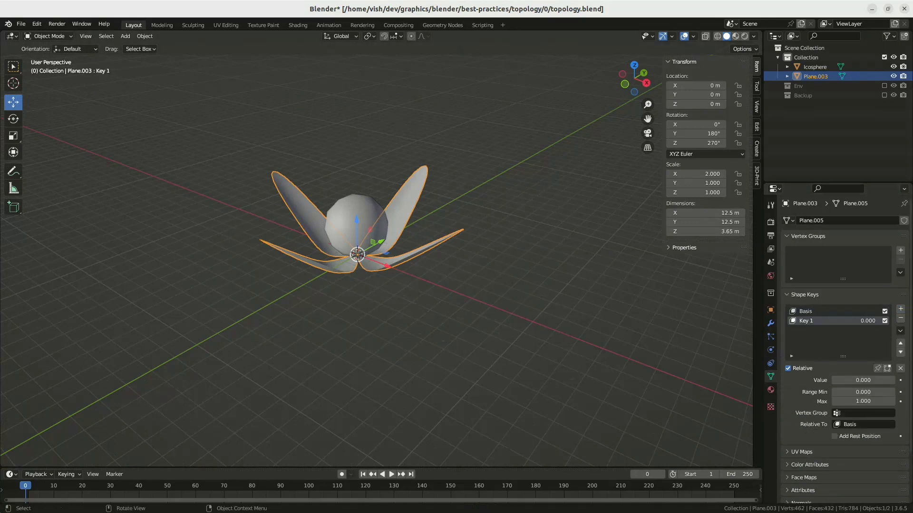
pyautogui.press('Tab')
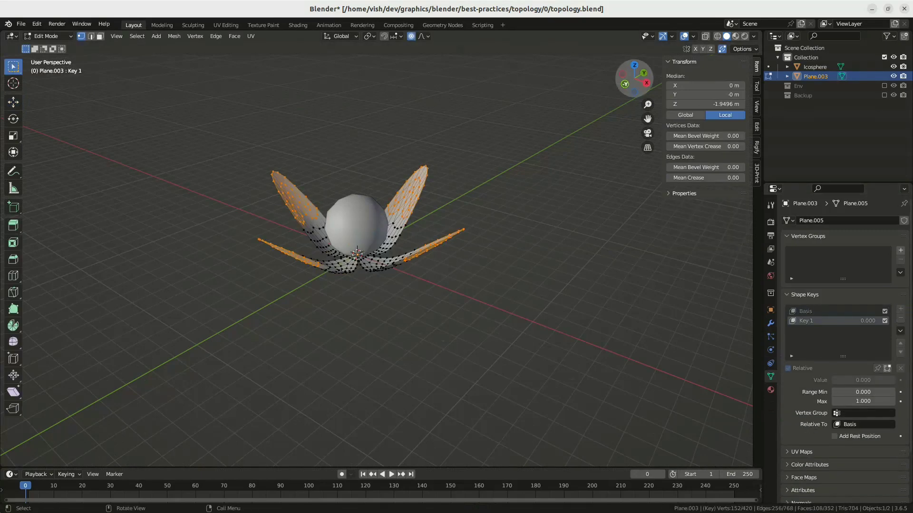
# Step: Undo the petals' shape keys, applied Subdivision modifier and auto-smooth shading, keeping the smooth-shaded icosphere
pyautogui.moveTo(634, 78); pyautogui.dragTo(603, 95)
pyautogui.hotkey('ctrl', 'z')
pyautogui.hotkey('ctrl', 'z')
pyautogui.hotkey('ctrl', 'z')
pyautogui.hotkey('ctrl', 'z')
pyautogui.hotkey('ctrl', 'z')
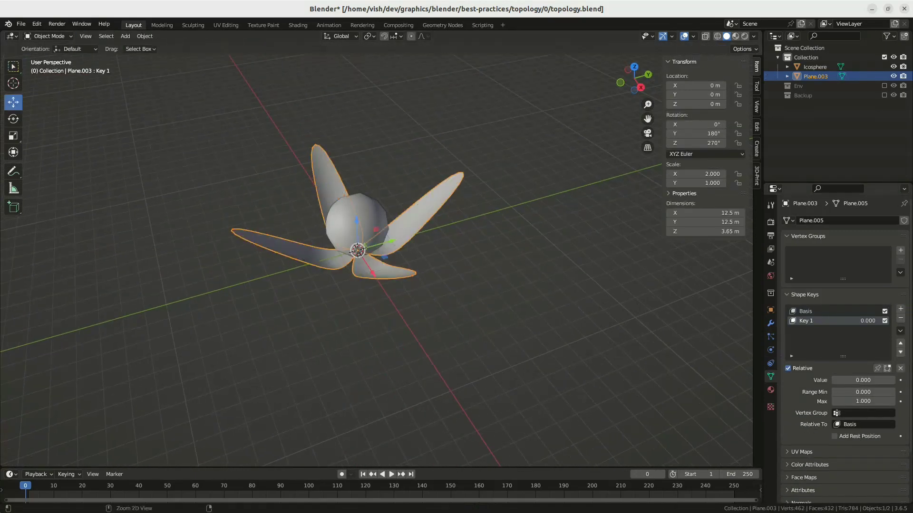
pyautogui.hotkey('ctrl', 'z')
pyautogui.hotkey('ctrl', 'z')
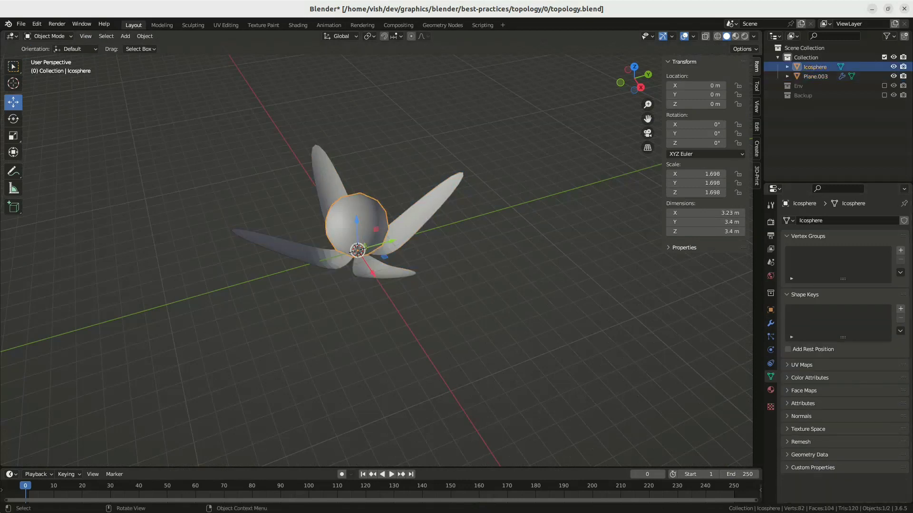
pyautogui.click(771, 323)
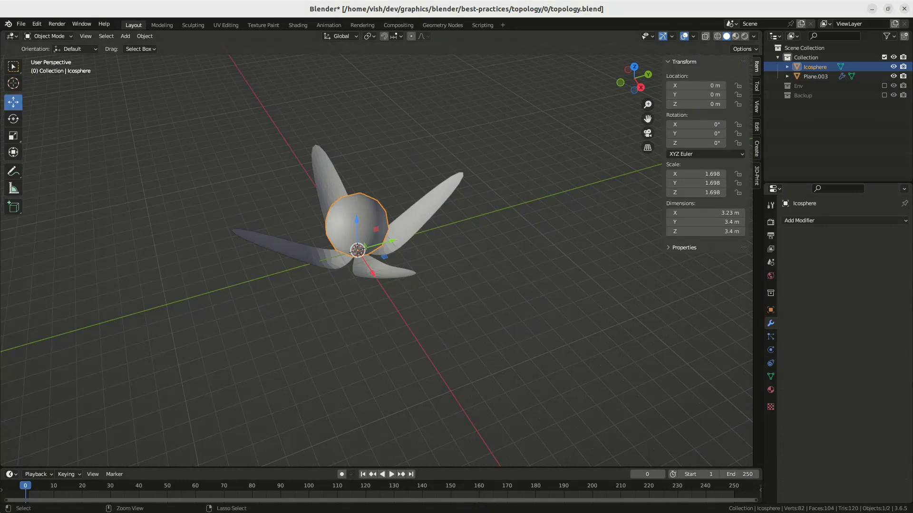
pyautogui.hotkey('ctrl', 'z')
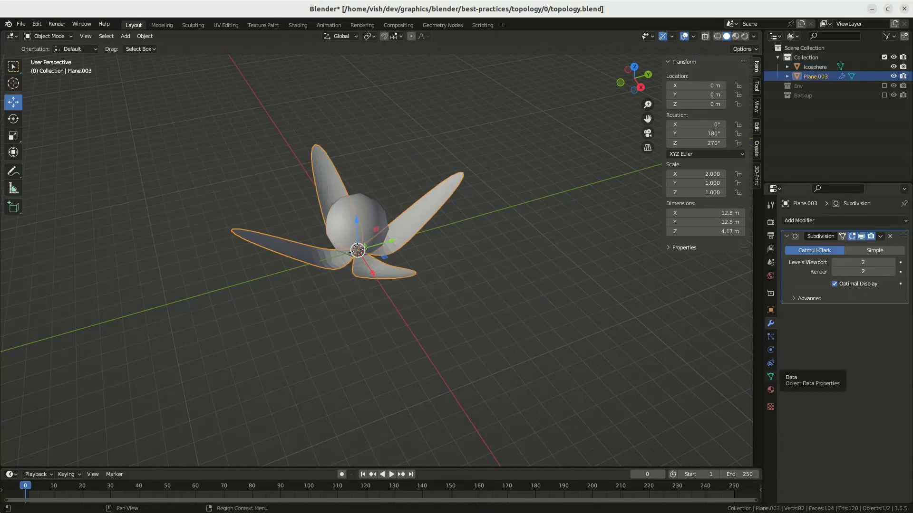
# Step: Add a Basis shape key and a Key 1 shape key to the petals object with its Subdivision modifier still live
pyautogui.click(771, 376)
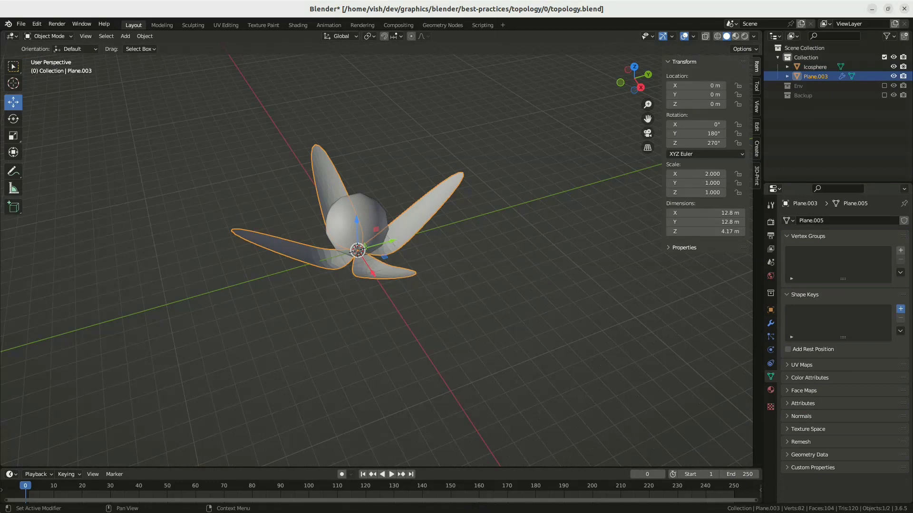
pyautogui.click(900, 309)
pyautogui.click(900, 309)
# Step: In Edit Mode on Key 1, scale the selected petal tips inward by about 0.351 and raise them about 1.37 m along Z
pyautogui.press('Tab')
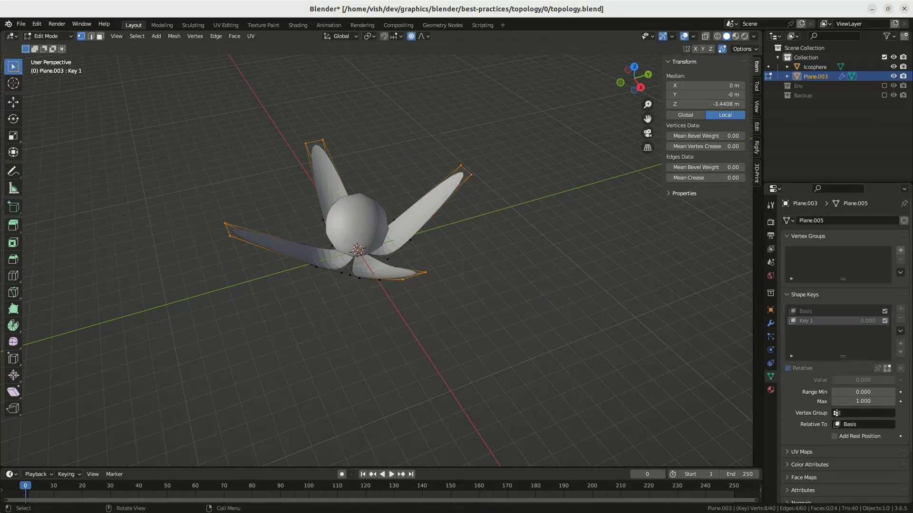
pyautogui.press('s')
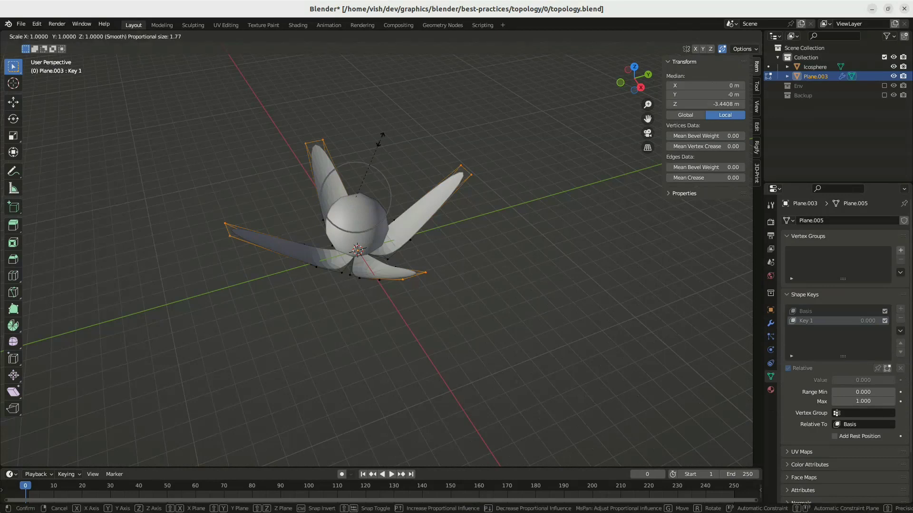
pyautogui.click(348, 177)
pyautogui.press('g')
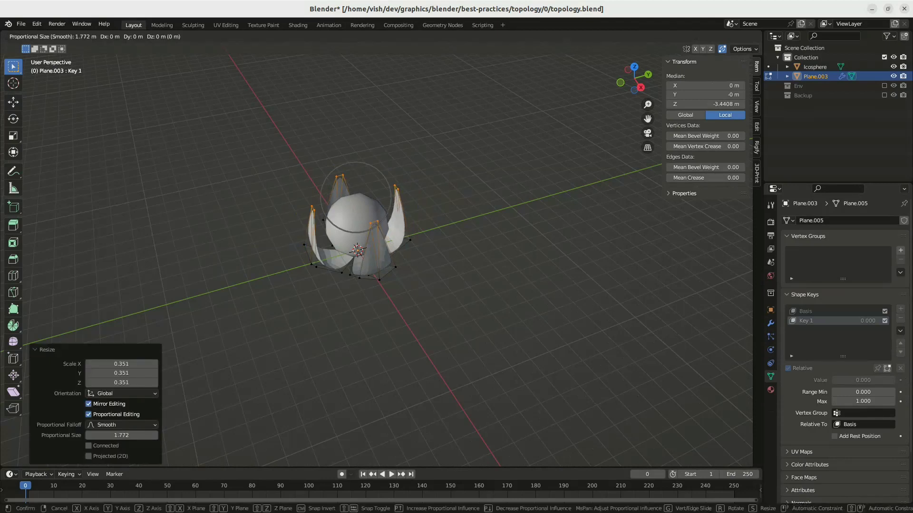
pyautogui.press('z')
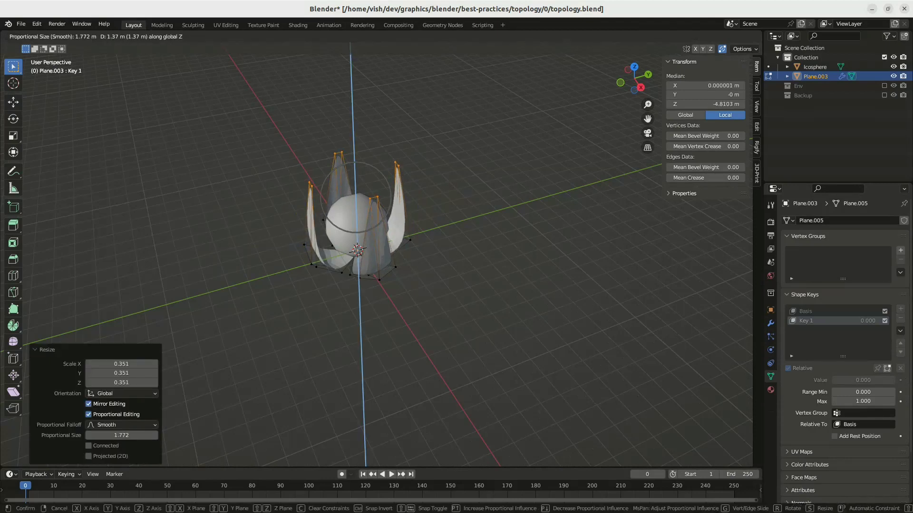
pyautogui.click(364, 148)
# Step: Scale the petal tips further inward by about 0.411 to close the bud, and return to Object Mode
pyautogui.press('s')
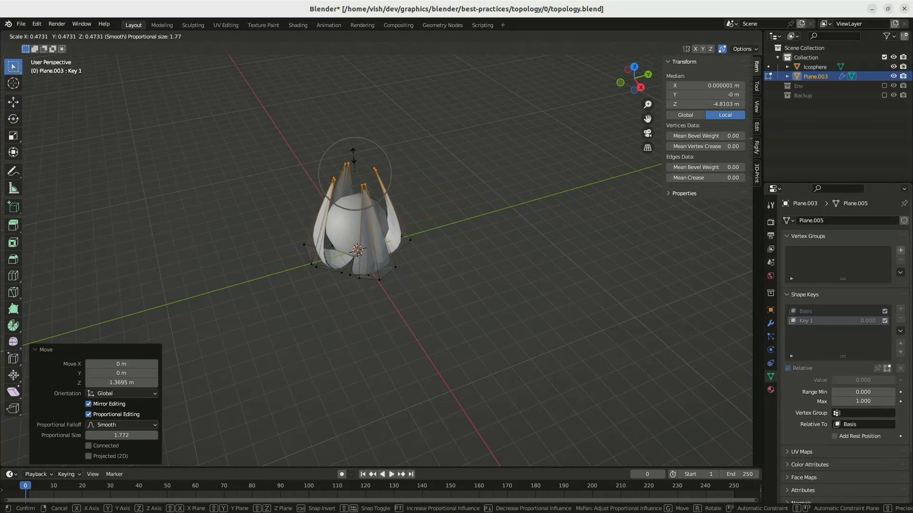
pyautogui.click(355, 158)
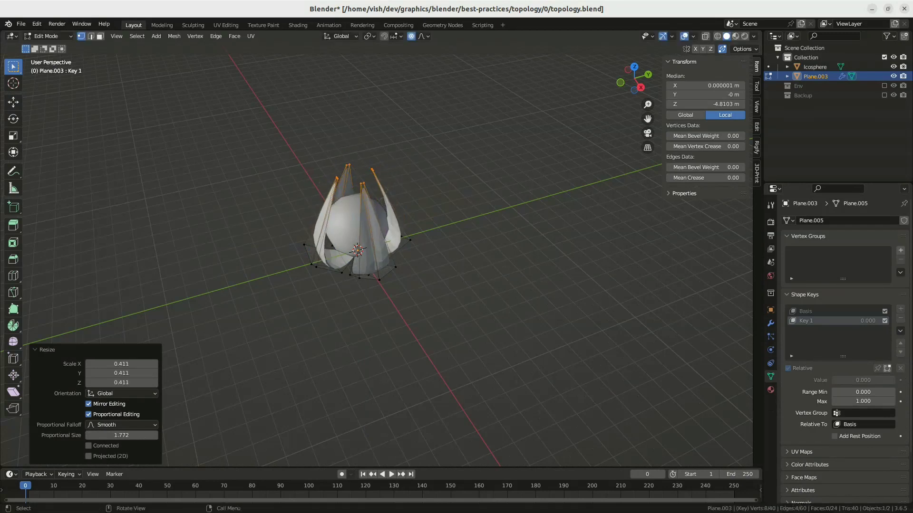
pyautogui.press('Tab')
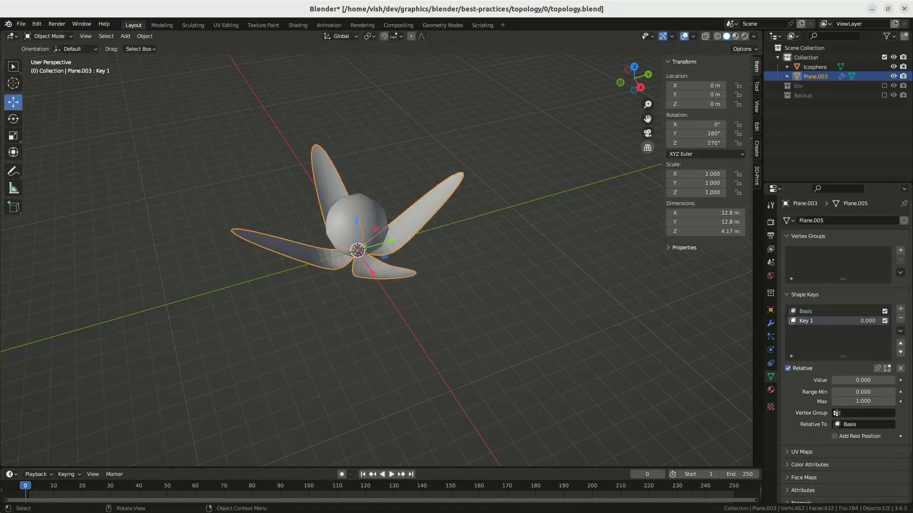
# Step: Preview the closing petals by raising the Key 1 value to 1.000 and returning it to 0.000
pyautogui.moveTo(636, 77); pyautogui.dragTo(661, 61)
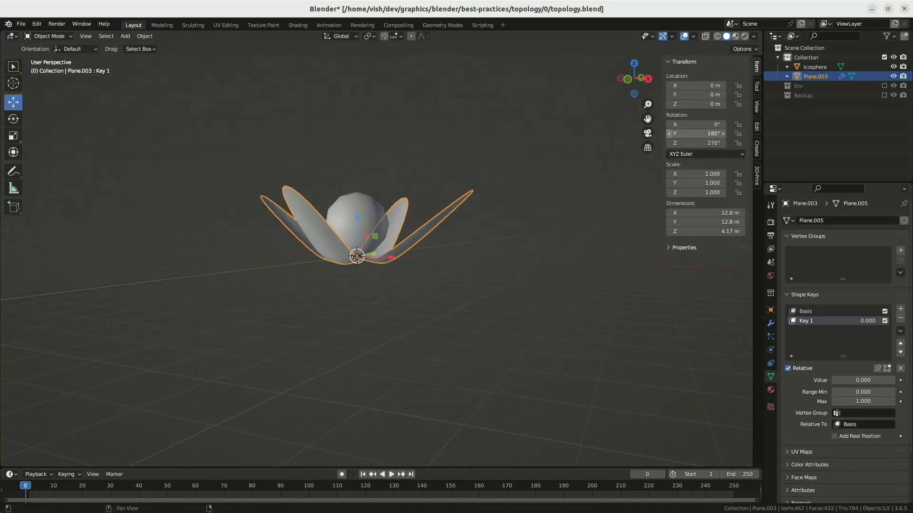
pyautogui.moveTo(845, 381); pyautogui.dragTo(898, 380)
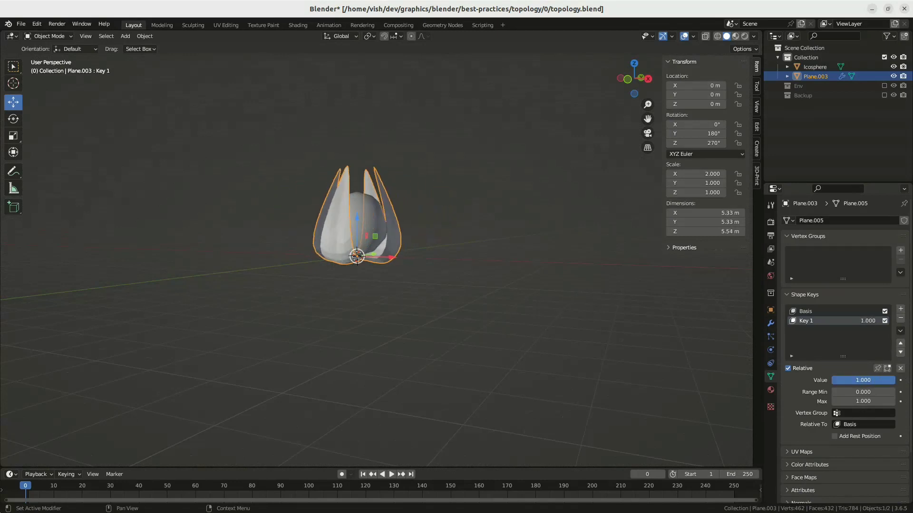
pyautogui.moveTo(570, 305); pyautogui.dragTo(567, 309, button='middle')
pyautogui.moveTo(635, 80); pyautogui.dragTo(624, 97)
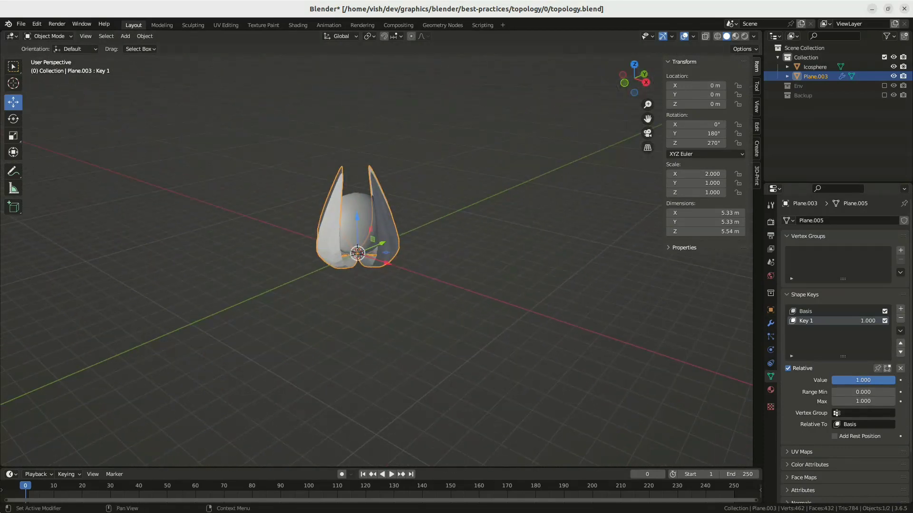
pyautogui.moveTo(879, 380); pyautogui.dragTo(823, 381)
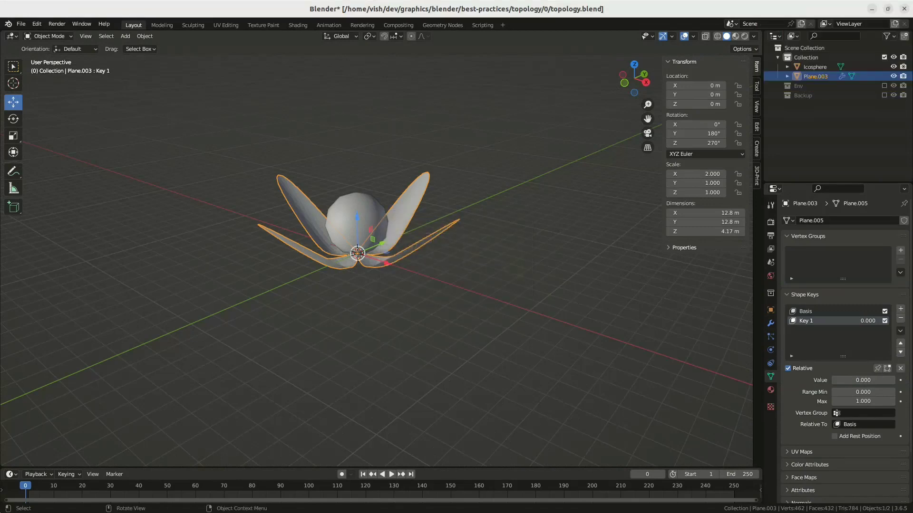
pyautogui.press('super')
pyautogui.click(115, 95)
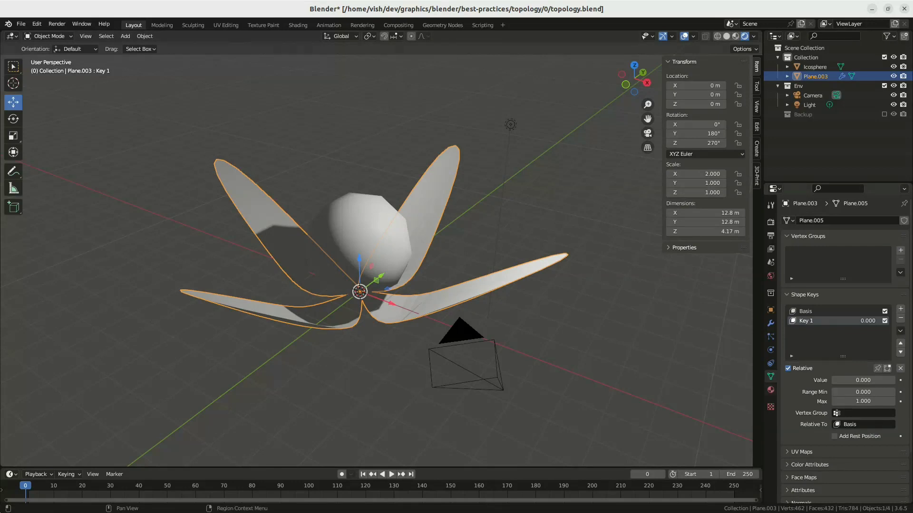
pyautogui.press('Tab')
pyautogui.press('Tab')
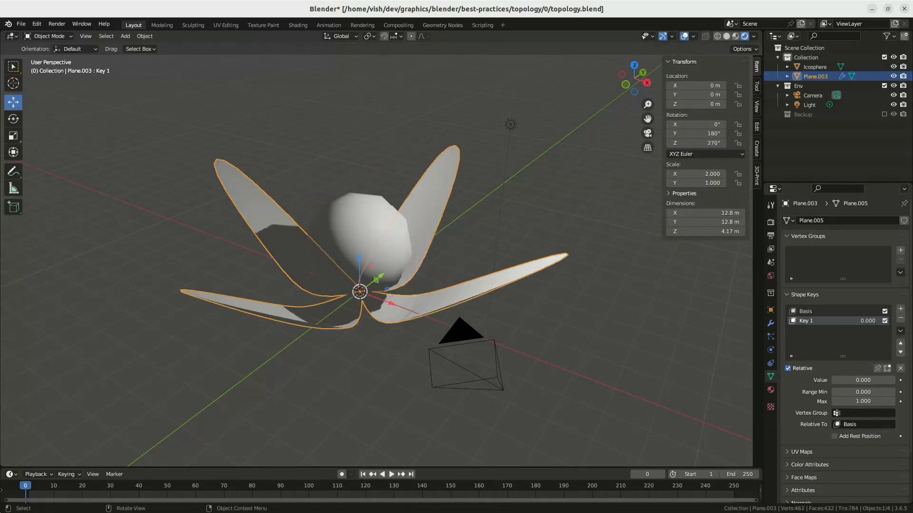
# Step: Make the Basis shape key active, enter Edit Mode on the petals and link the existing material named Material
pyautogui.click(806, 312)
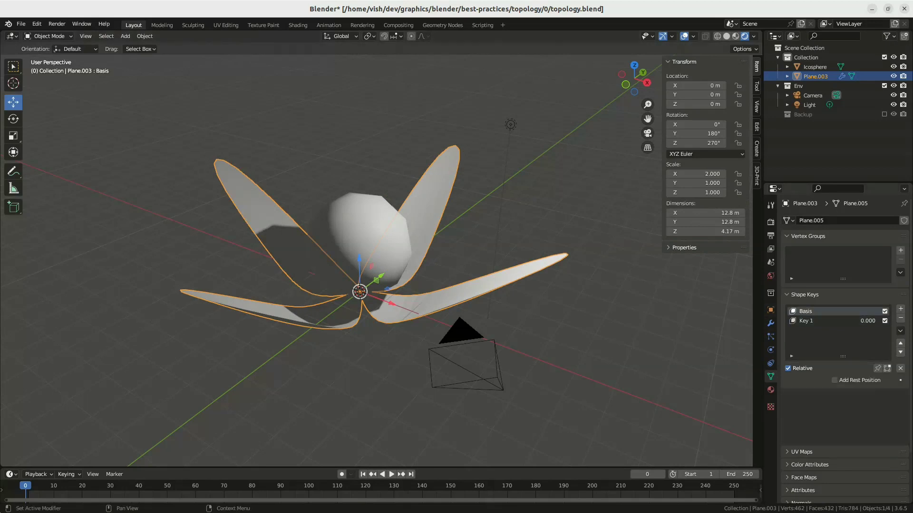
pyautogui.press('Tab')
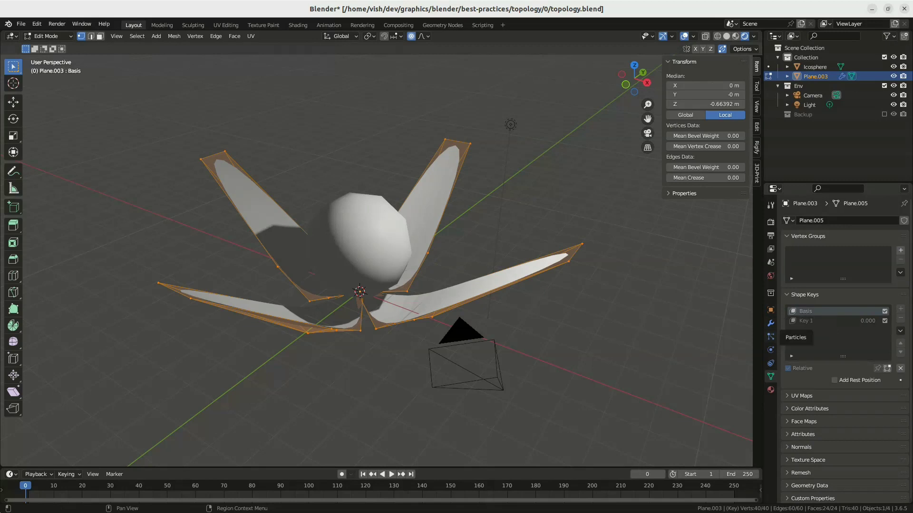
pyautogui.click(771, 390)
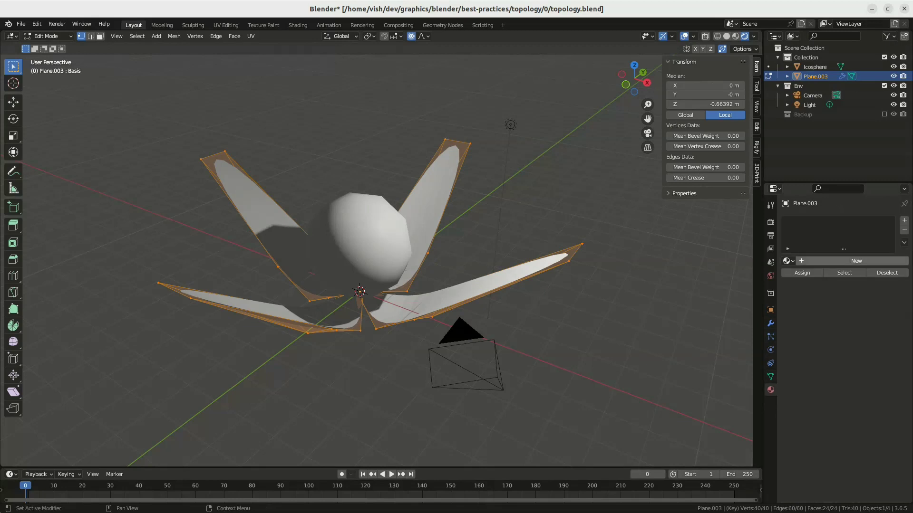
pyautogui.click(788, 261)
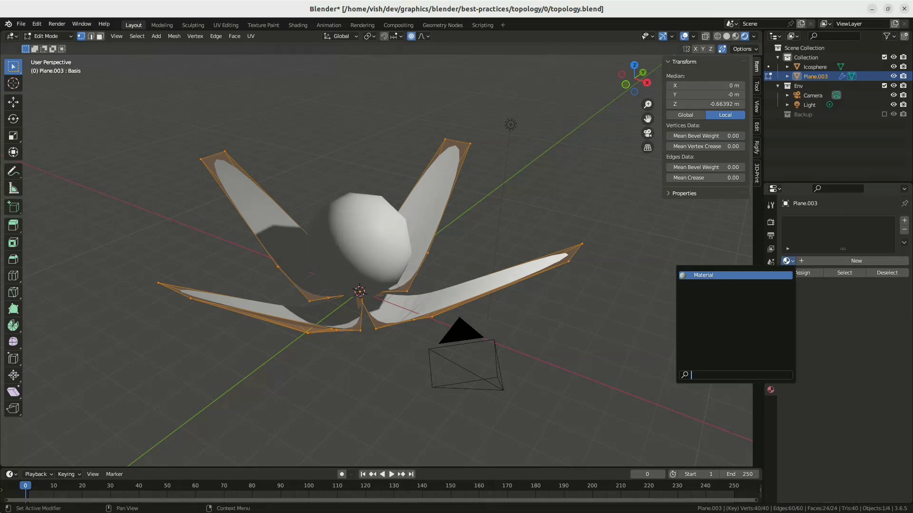
pyautogui.click(713, 275)
# Step: Rename the petals' material to Base and assign it to all selected petal faces
pyautogui.click(827, 261)
pyautogui.write('Bas')
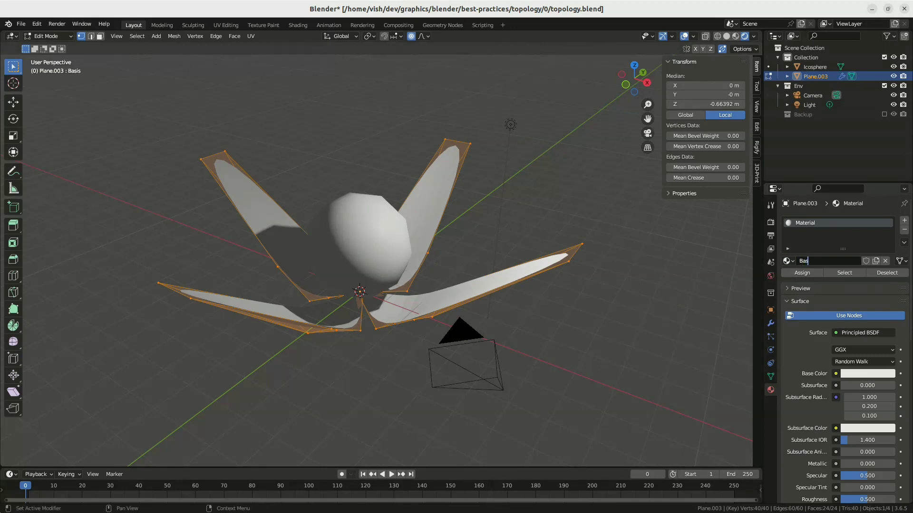
pyautogui.write('e')
pyautogui.press('Return')
pyautogui.click(802, 273)
# Step: Set the Base material's base color to a light green
pyautogui.click(867, 374)
pyautogui.click(828, 291)
pyautogui.moveTo(828, 290); pyautogui.dragTo(826, 265)
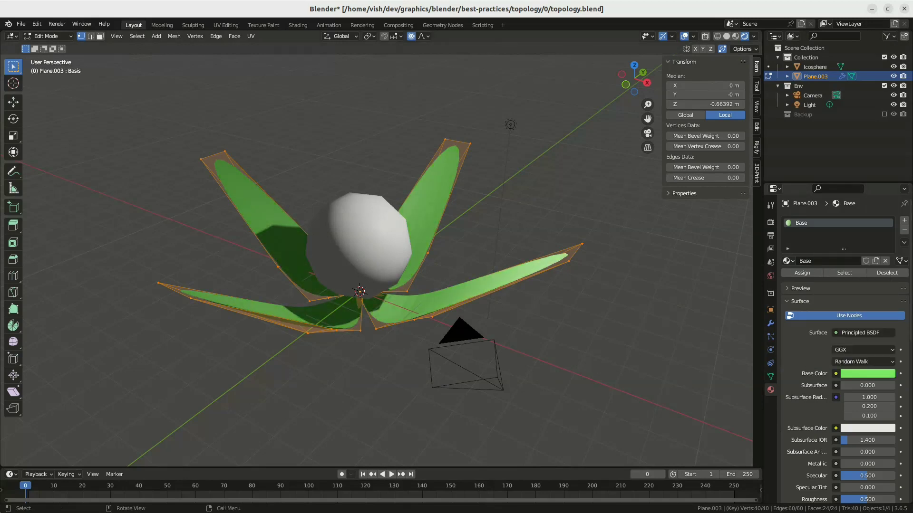
# Step: Leave the petals, select the icosphere's entire mesh in Edit Mode and add a new material to it
pyautogui.press('Tab')
pyautogui.click(374, 240)
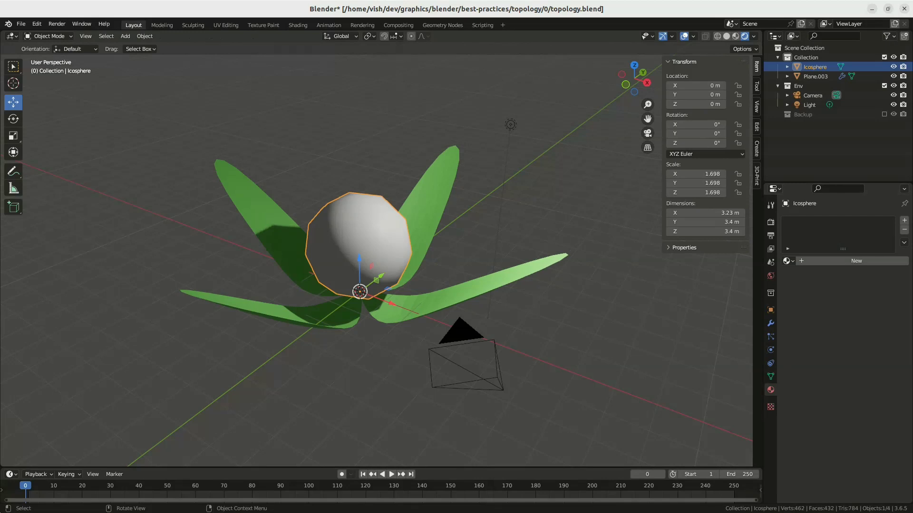
pyautogui.press('Tab')
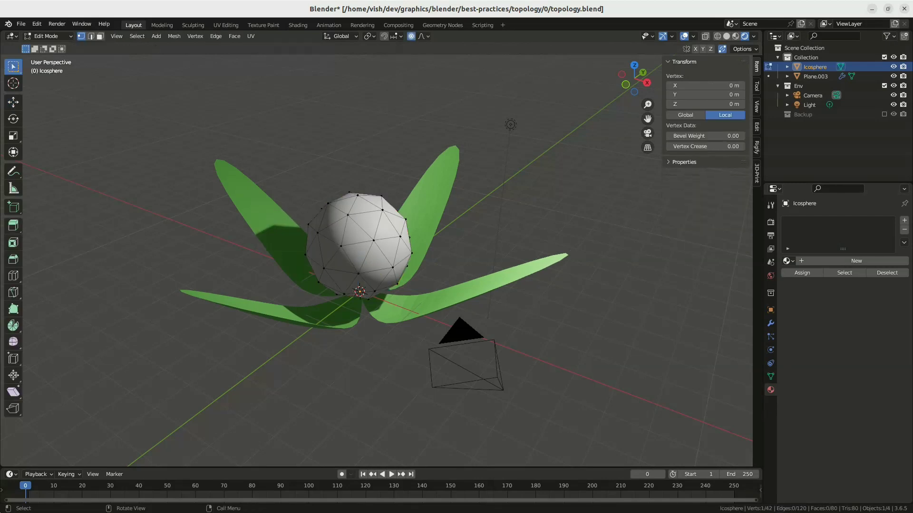
pyautogui.press('a')
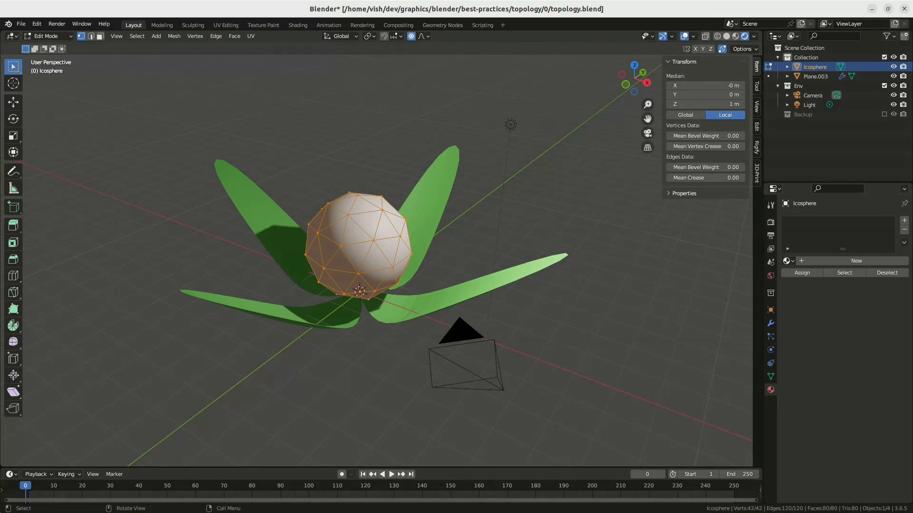
pyautogui.click(857, 260)
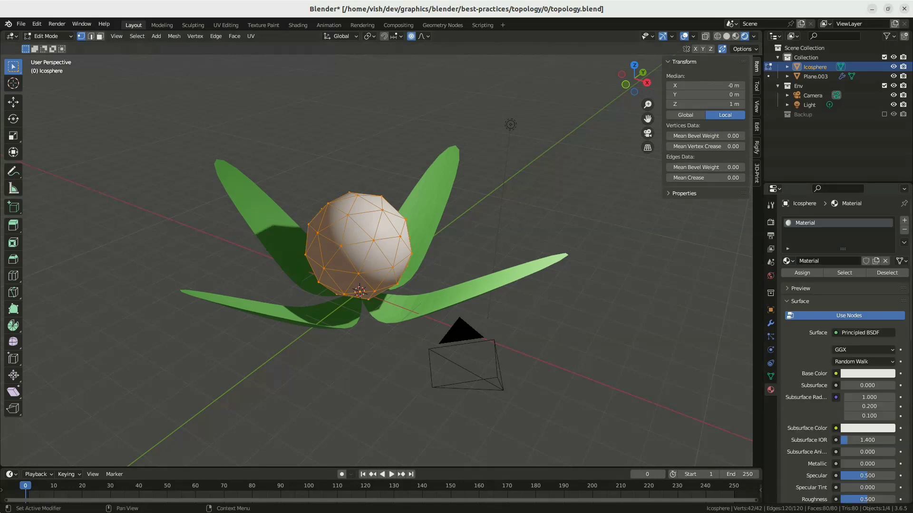
# Step: Rename the icosphere's new material to Inner Part
pyautogui.click(830, 261)
pyautogui.write('part')
pyautogui.press('Return')
pyautogui.write('Inner')
pyautogui.press('Return')
# Step: Set the Inner Part material's base color to a saturated pink
pyautogui.click(867, 374)
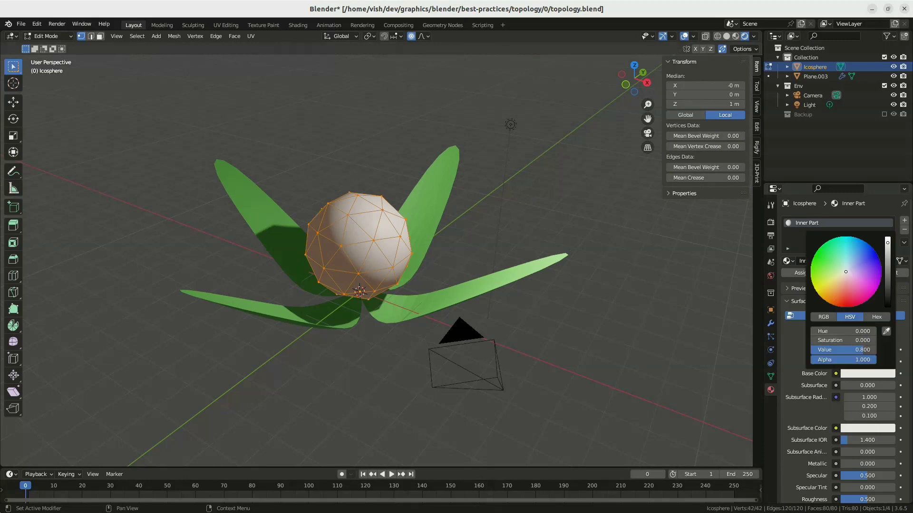
pyautogui.click(841, 293)
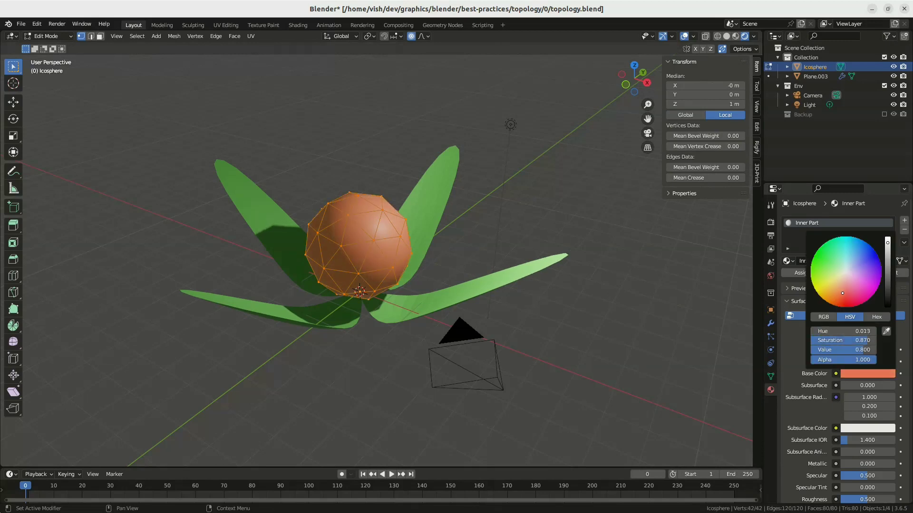
pyautogui.moveTo(841, 293)
pyautogui.mouseDown()
pyautogui.moveTo(825, 288)
pyautogui.moveTo(864, 281)
pyautogui.moveTo(849, 272)
pyautogui.moveTo(825, 300)
pyautogui.moveTo(836, 305)
pyautogui.moveTo(857, 292)
pyautogui.moveTo(837, 293)
pyautogui.moveTo(853, 294)
pyautogui.mouseUp()
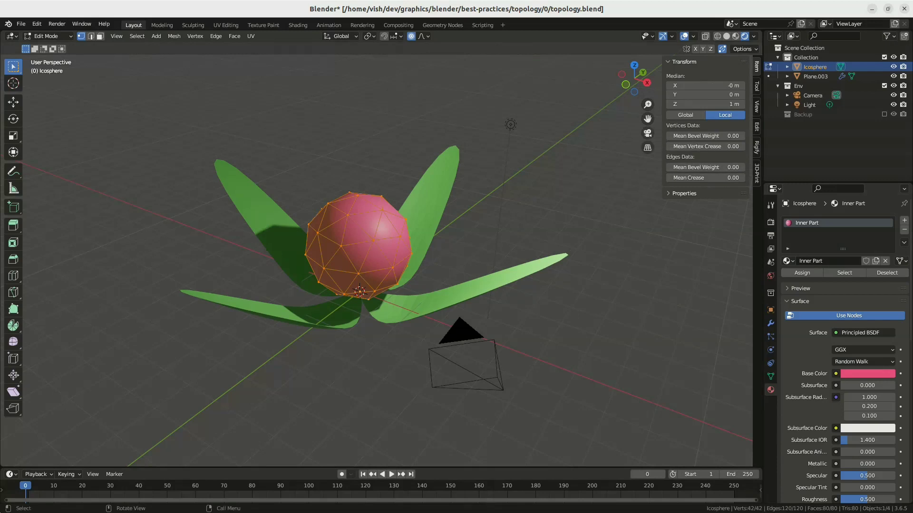
# Step: Align the camera to the current view of the flower and set the output Resolution X to 1080 px
pyautogui.moveTo(647, 119); pyautogui.dragTo(675, 136)
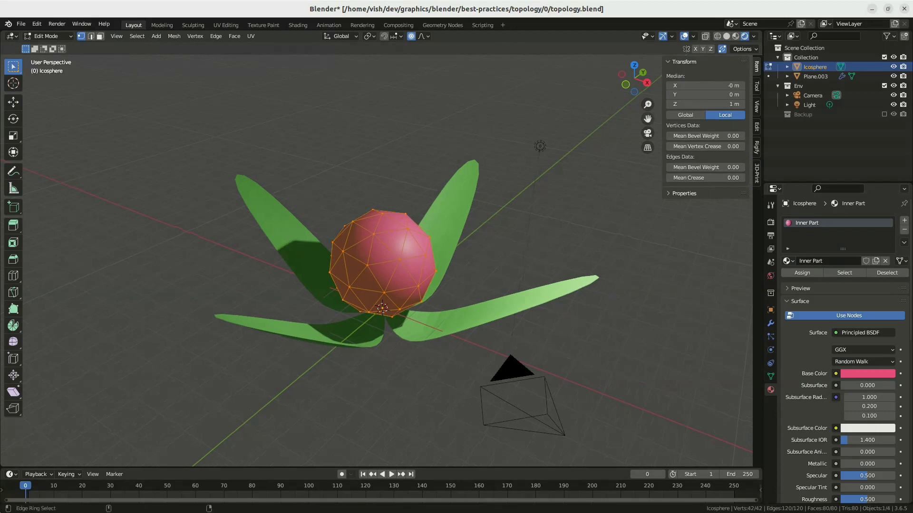
pyautogui.press('KP_0')
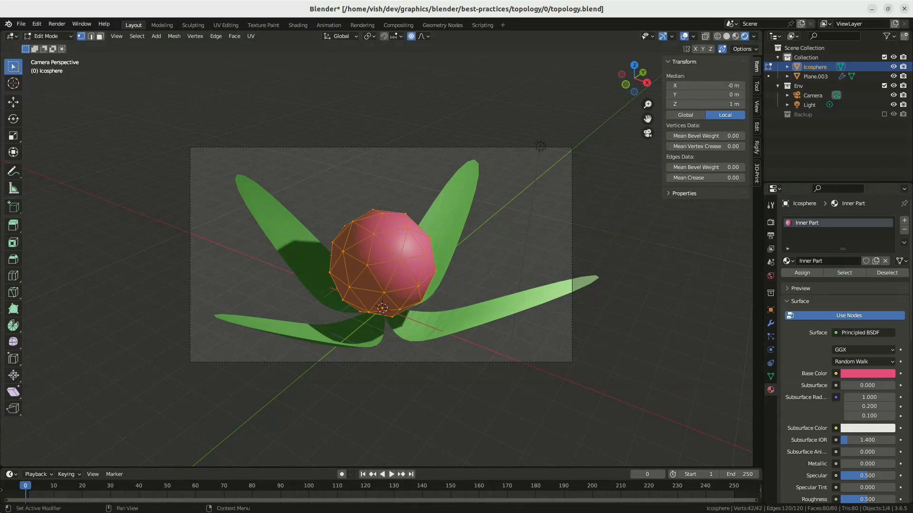
pyautogui.click(770, 236)
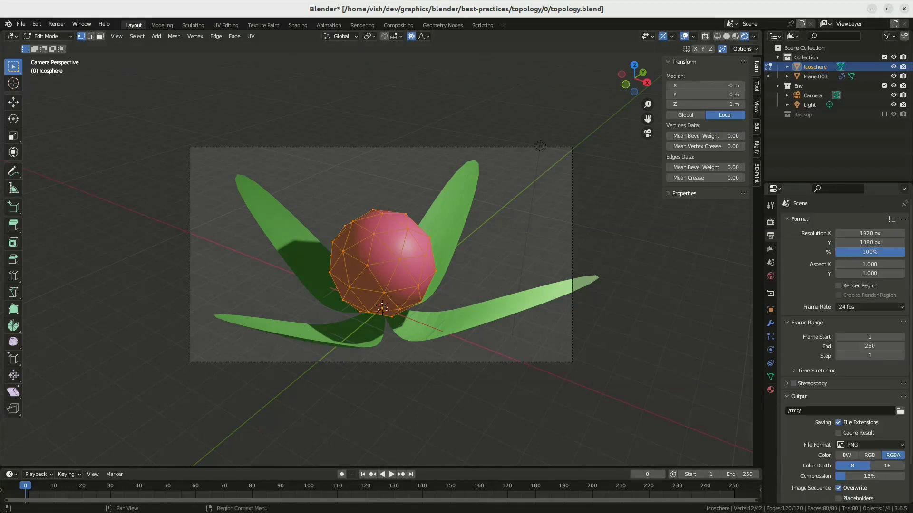
pyautogui.click(771, 223)
pyautogui.click(771, 235)
pyautogui.click(870, 233)
pyautogui.write('10')
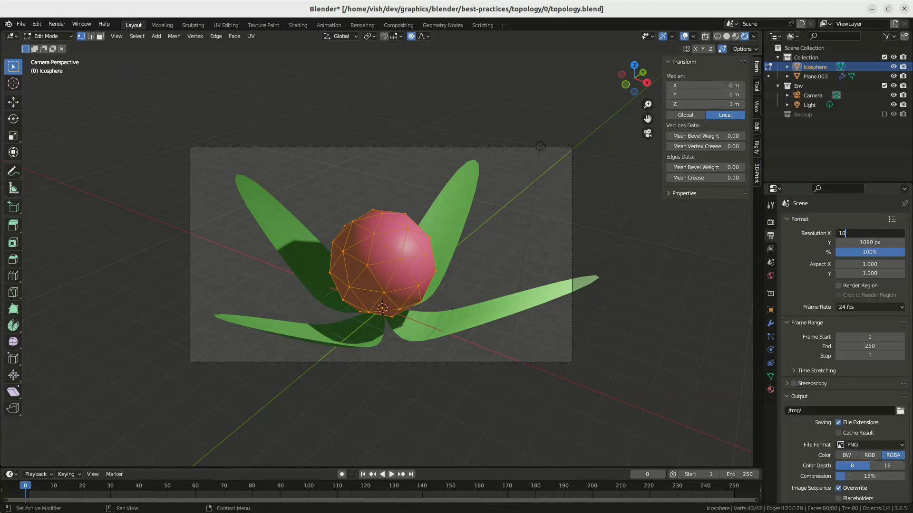
pyautogui.write('80')
pyautogui.press('Return')
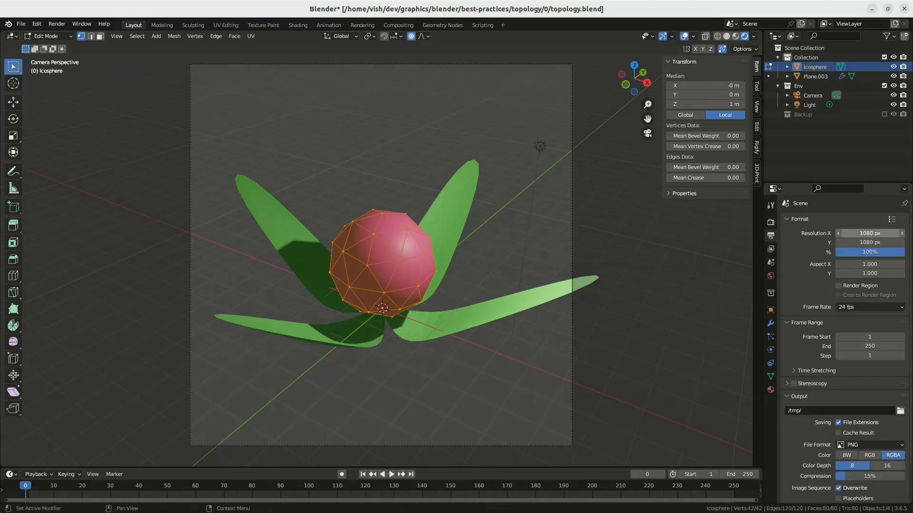
# Step: Lock the camera to the view and reframe it so all four petals fit inside the camera frame
pyautogui.click(756, 107)
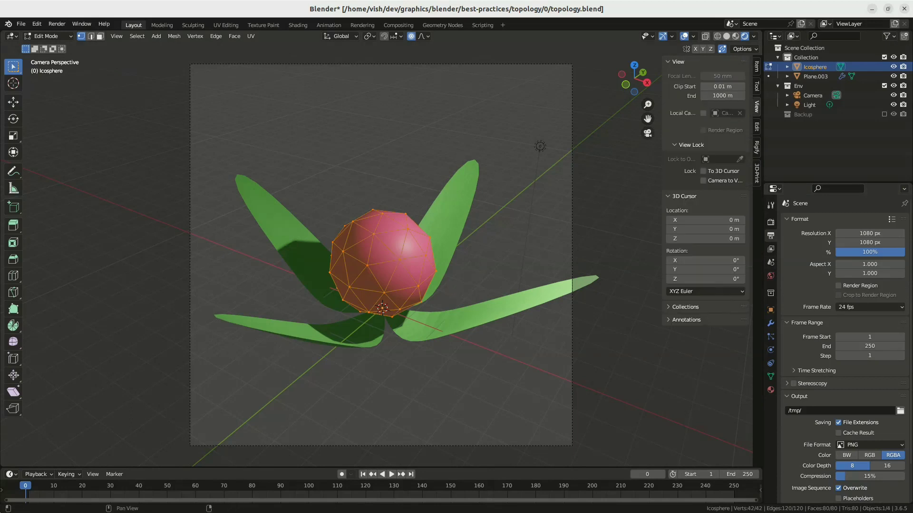
pyautogui.click(703, 181)
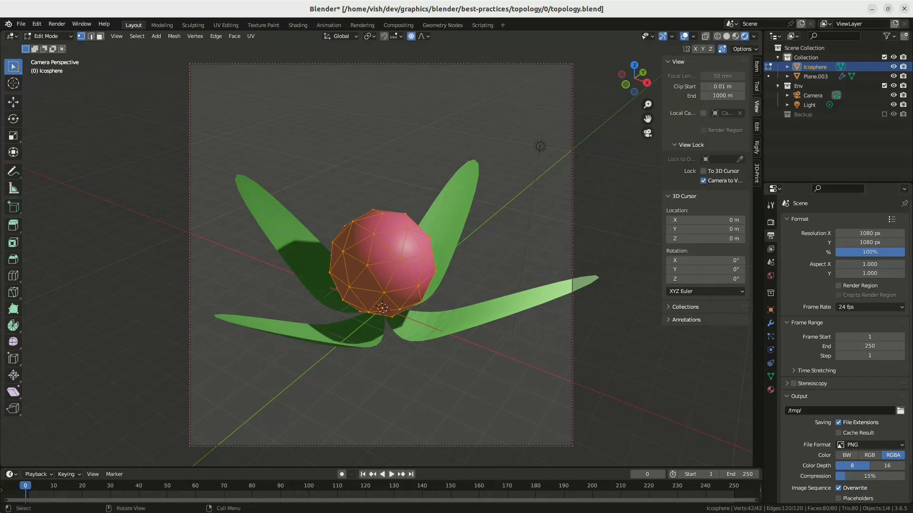
pyautogui.scroll(-1, 381, 254)
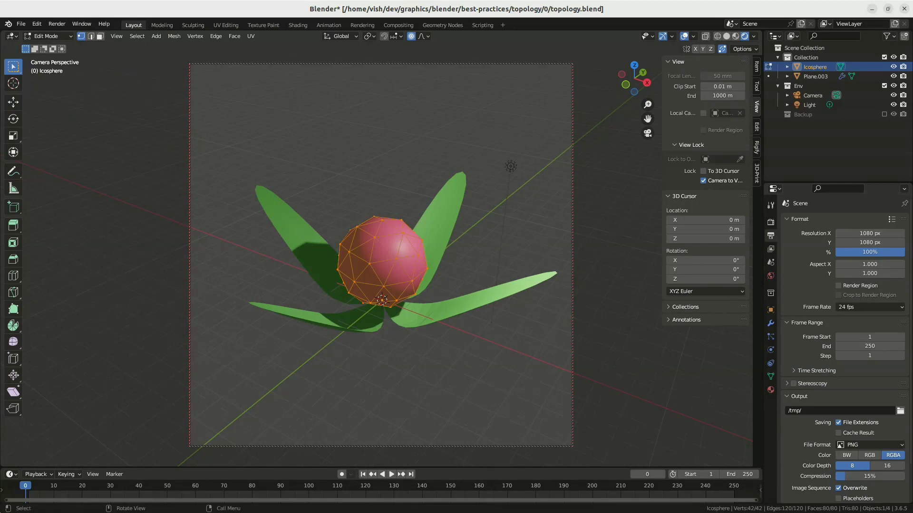
pyautogui.moveTo(647, 119); pyautogui.dragTo(641, 138)
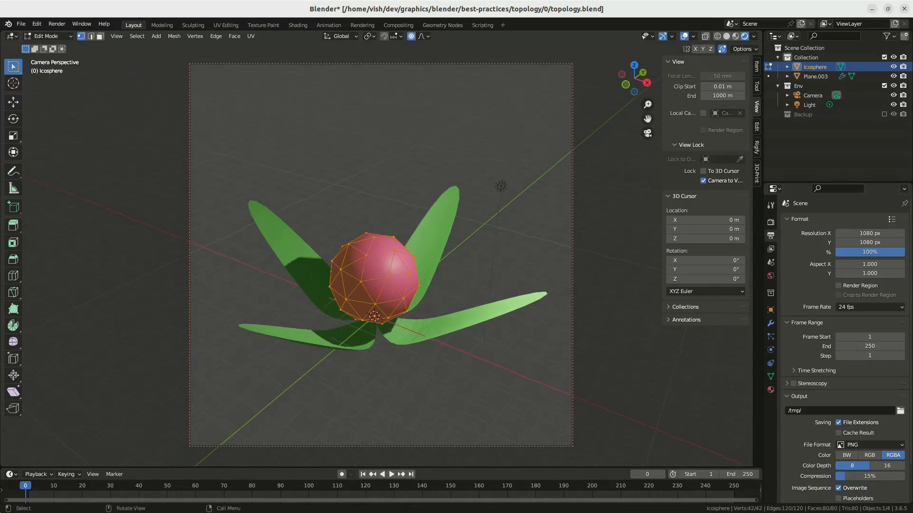
# Step: Enable the transparent film background in the render settings
pyautogui.scroll(-2, 844, 333)
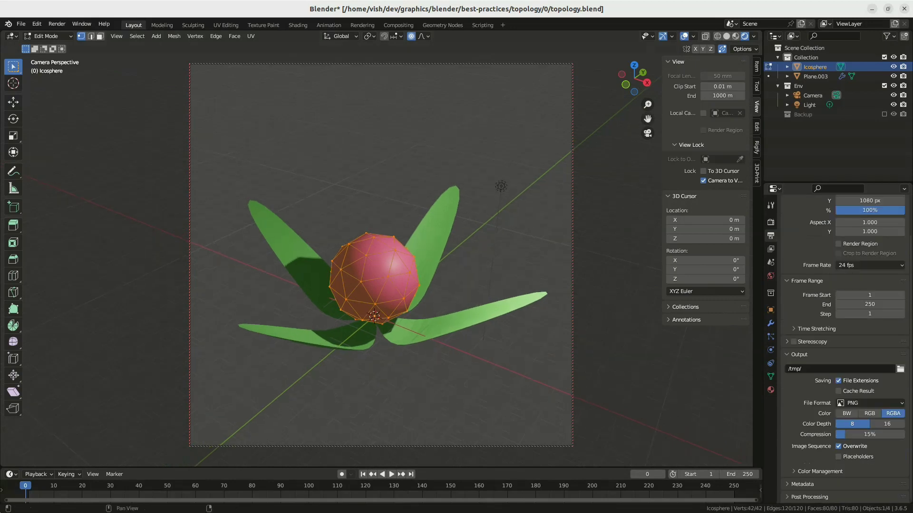
pyautogui.click(771, 222)
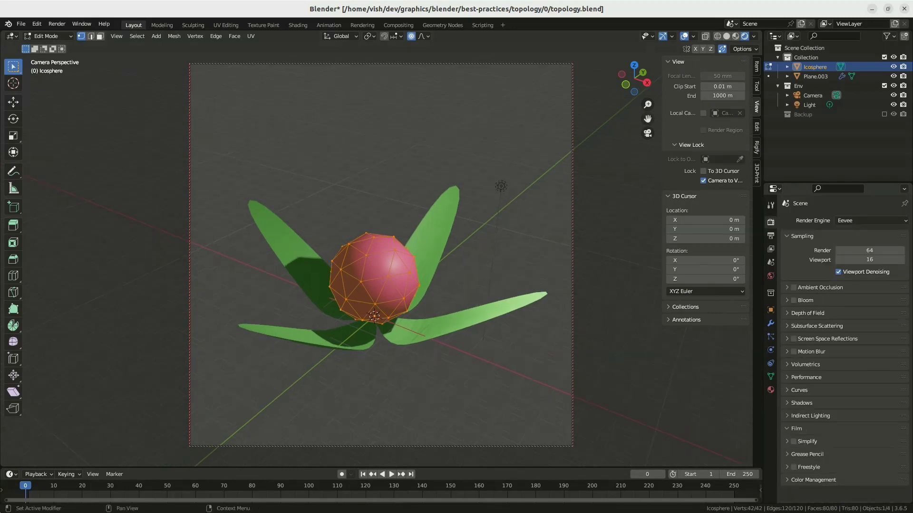
pyautogui.click(835, 453)
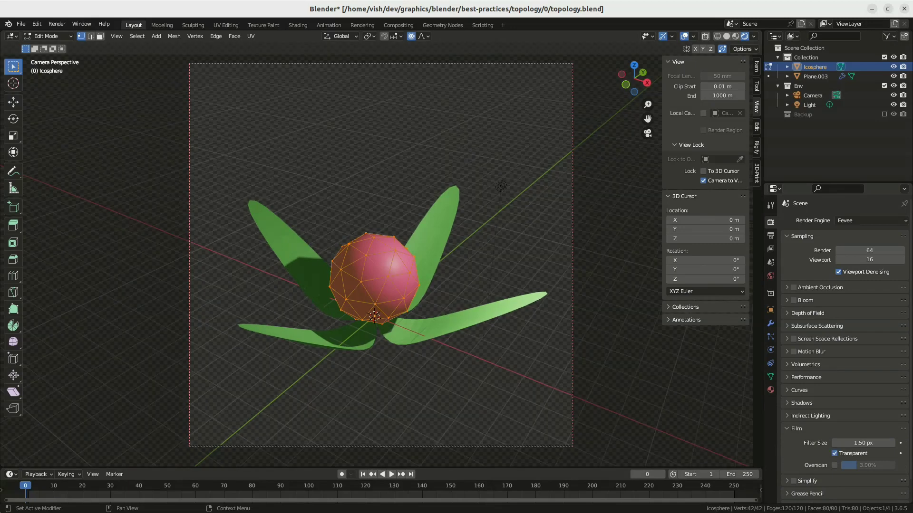
# Step: Move the flower slightly higher in the camera frame and save the blend file
pyautogui.moveTo(647, 118); pyautogui.dragTo(647, 104)
pyautogui.hotkey('ctrl', 's')
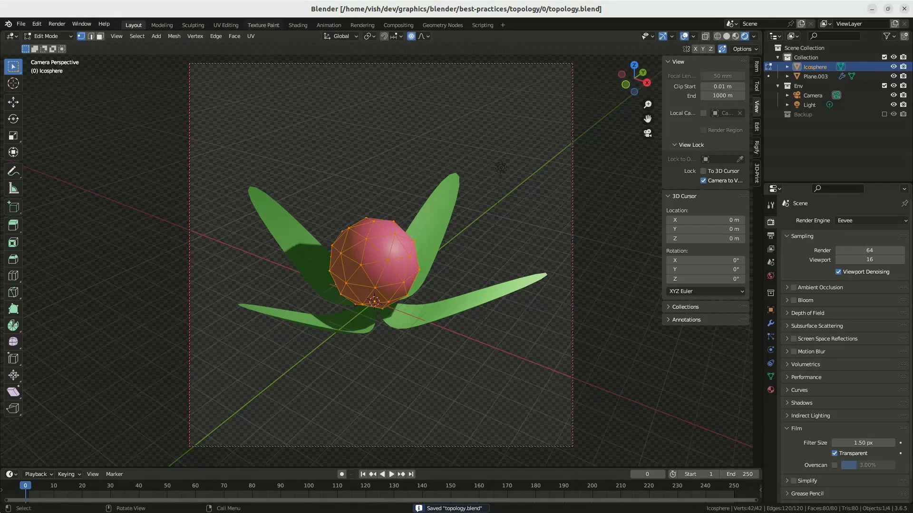
# Step: Render the flower as a still image, save it as simple-flower.png in the project folder and close the render window
pyautogui.click(56, 23)
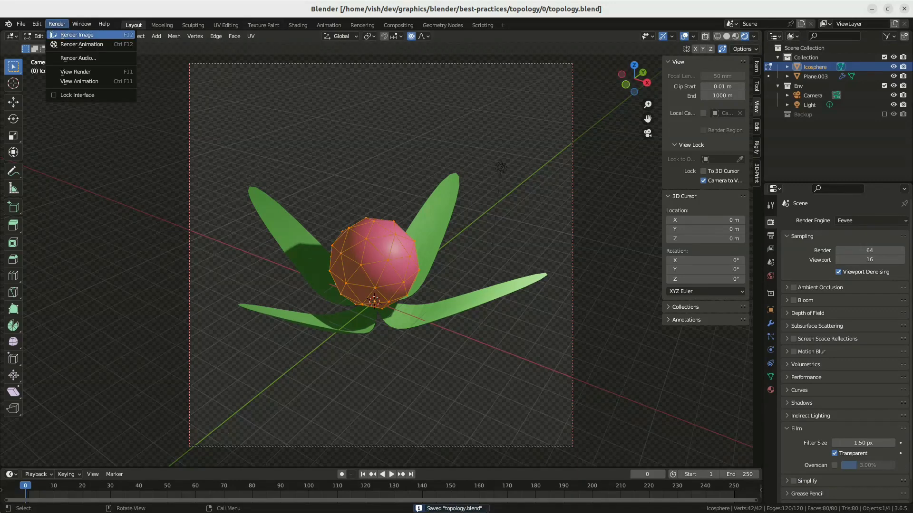
pyautogui.click(77, 34)
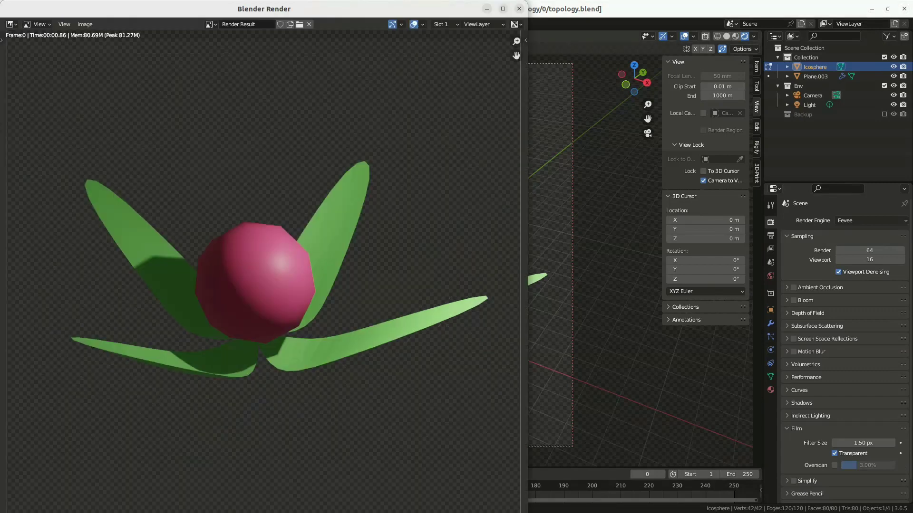
pyautogui.click(84, 23)
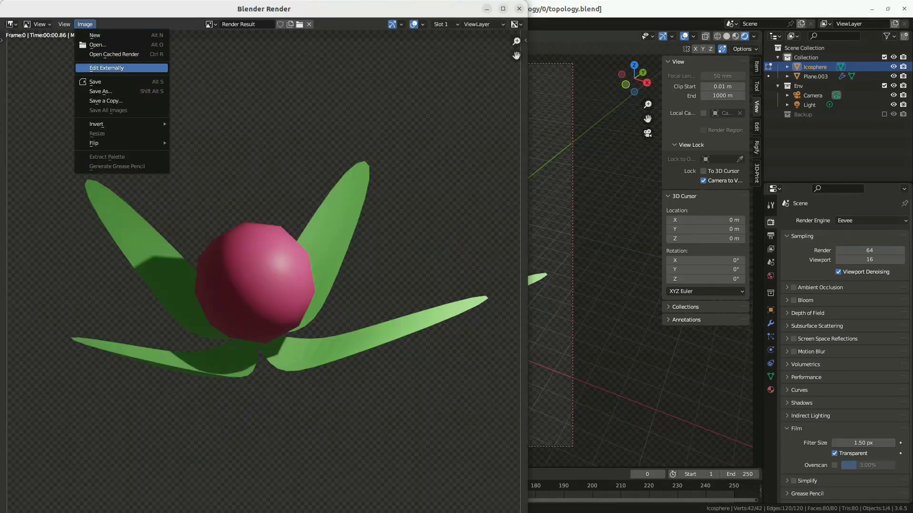
pyautogui.click(95, 82)
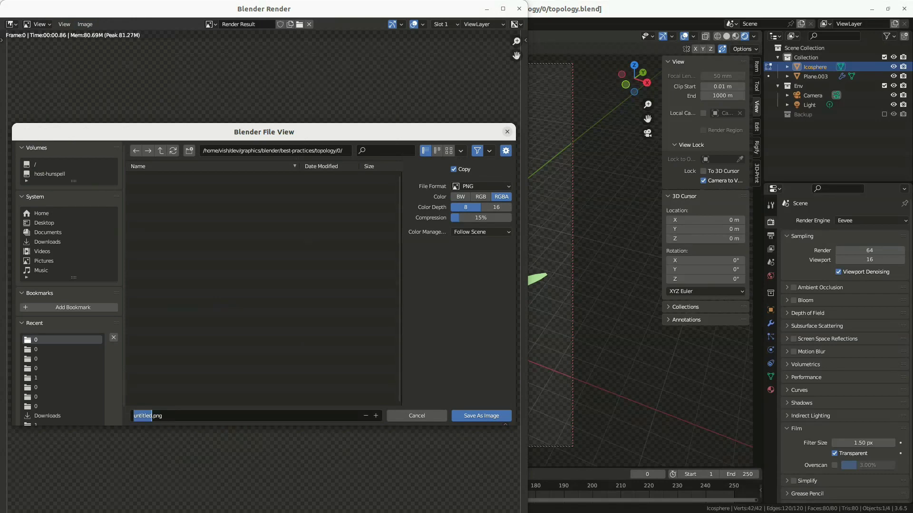
pyautogui.write('flower')
pyautogui.press('Home')
pyautogui.write('simple-')
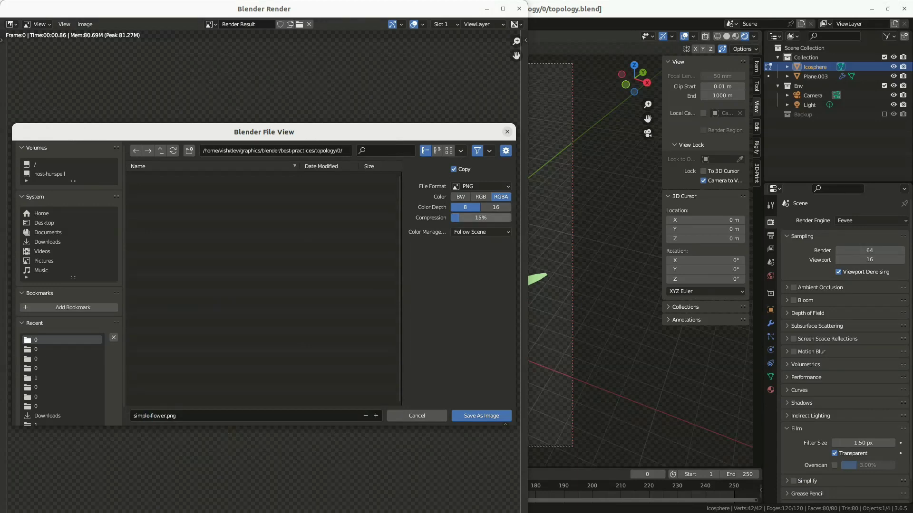
pyautogui.click(481, 416)
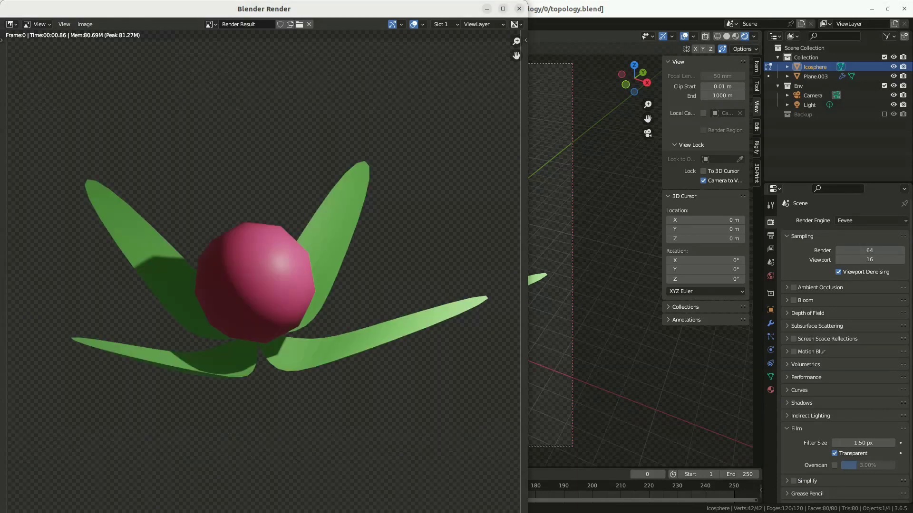
pyautogui.click(519, 8)
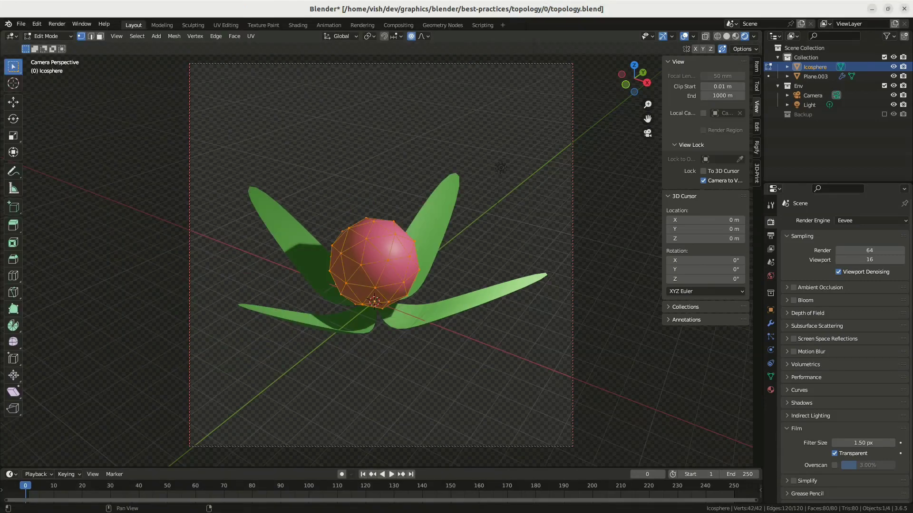
pyautogui.press('super')
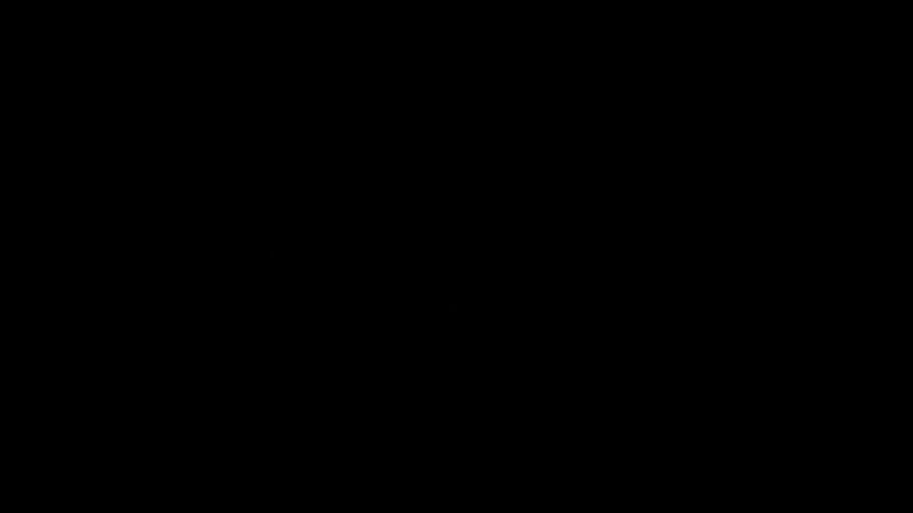